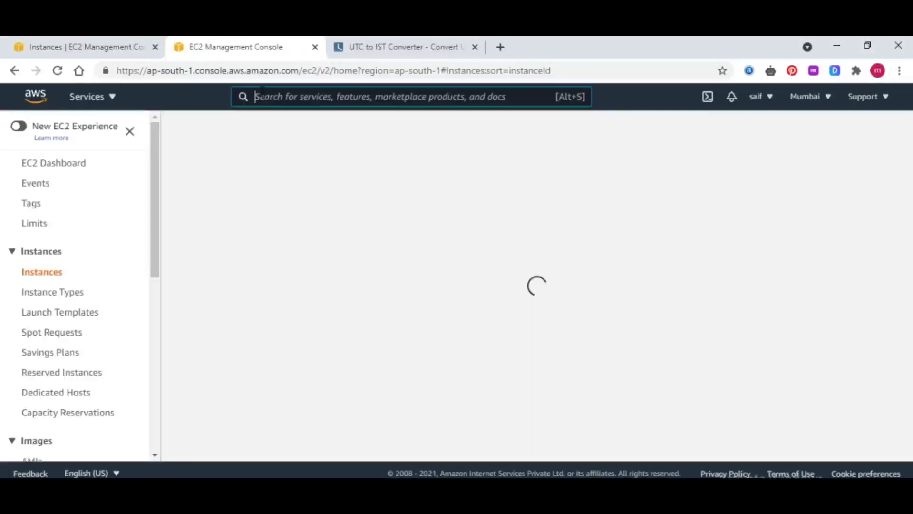
pyautogui.write('aws b')
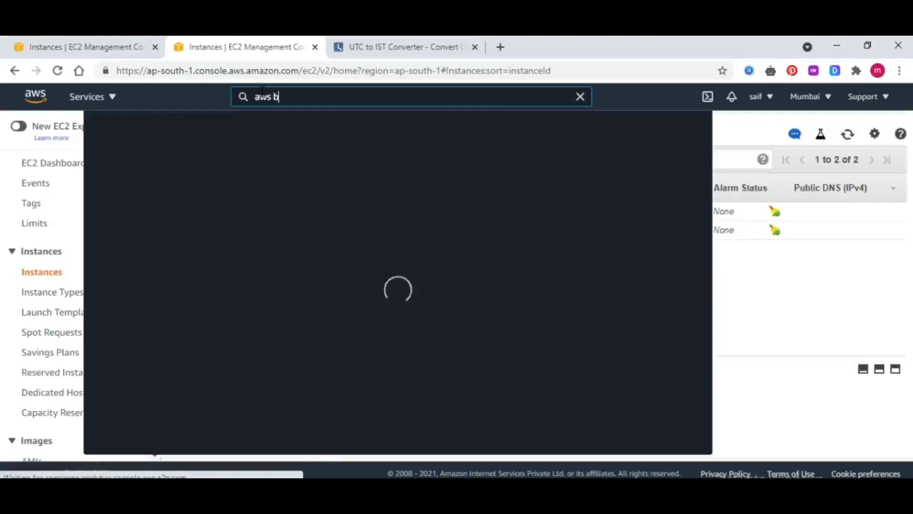
pyautogui.write('ackup')
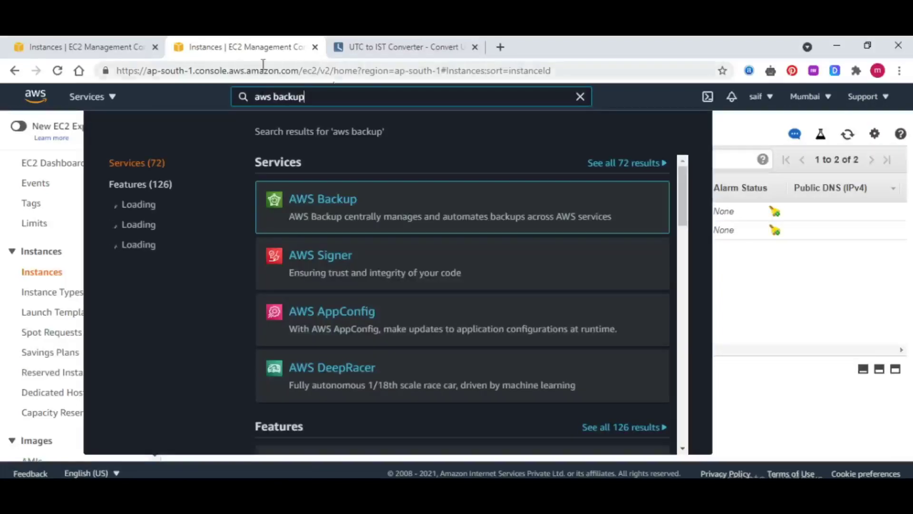
# Open the AWS Backup service from the console search results
pyautogui.click(326, 199)
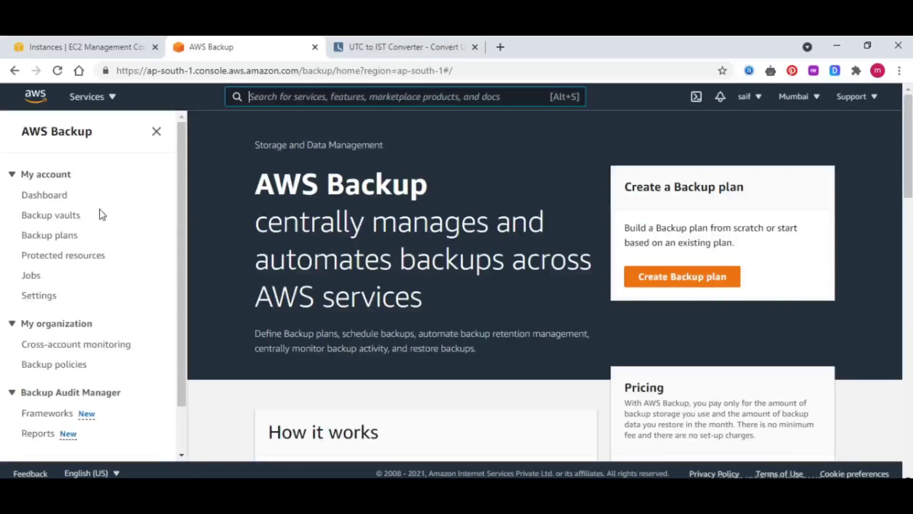
# From the Backup vaults list, create vault 'testvault' with the (default) aws/backup KMS key
pyautogui.click(52, 215)
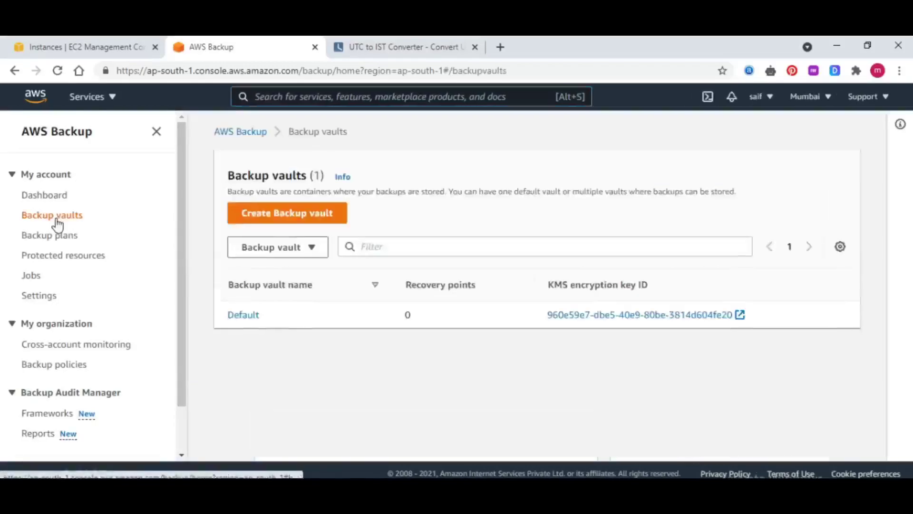
pyautogui.click(282, 215)
pyautogui.click(117, 271)
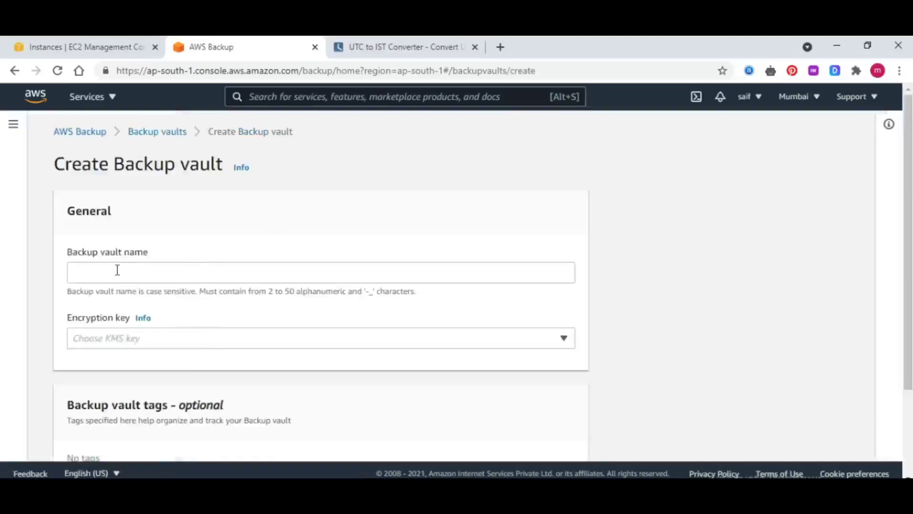
pyautogui.click(118, 271)
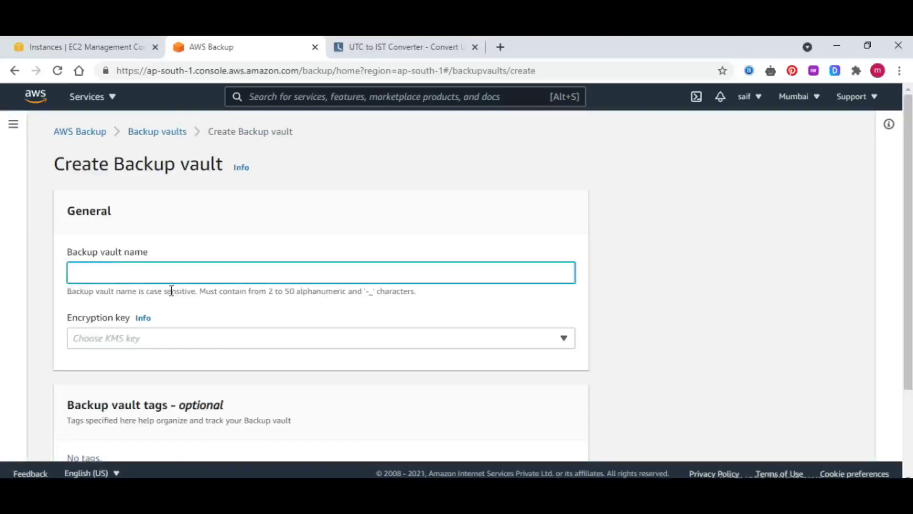
pyautogui.write('test')
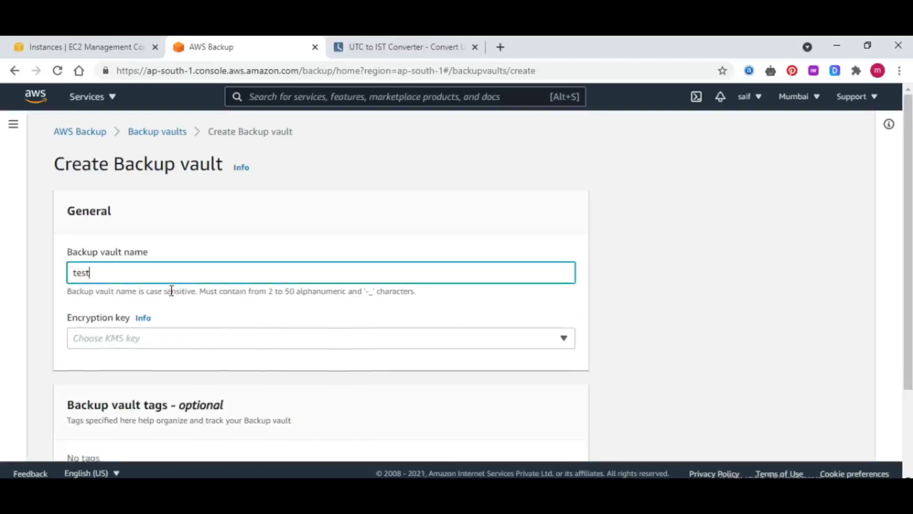
pyautogui.write('vault')
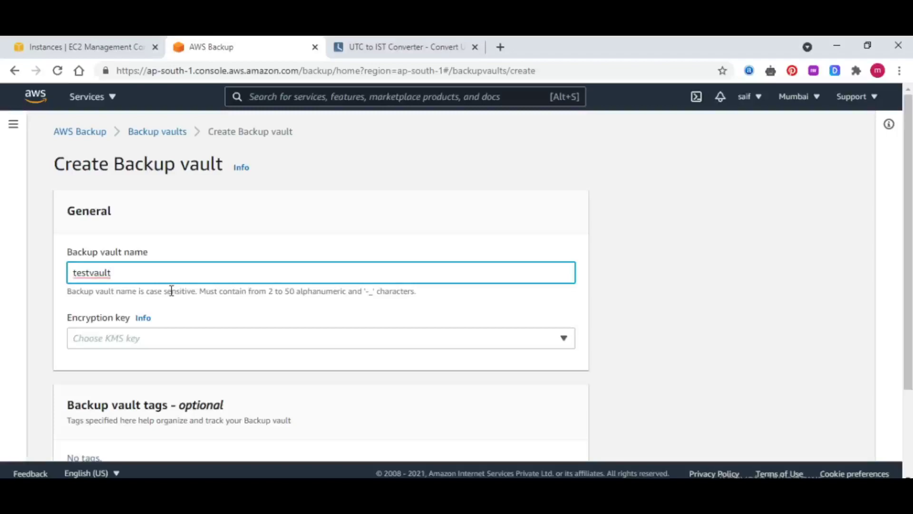
pyautogui.click(178, 339)
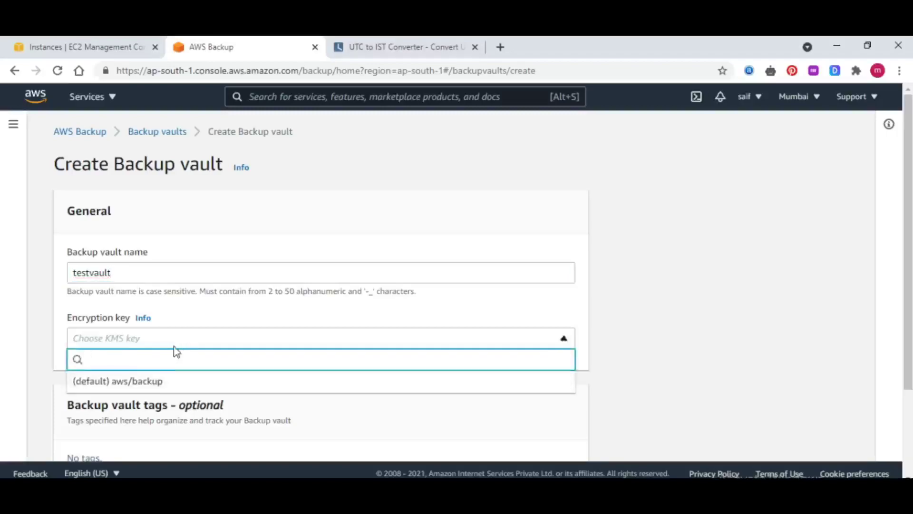
pyautogui.click(151, 381)
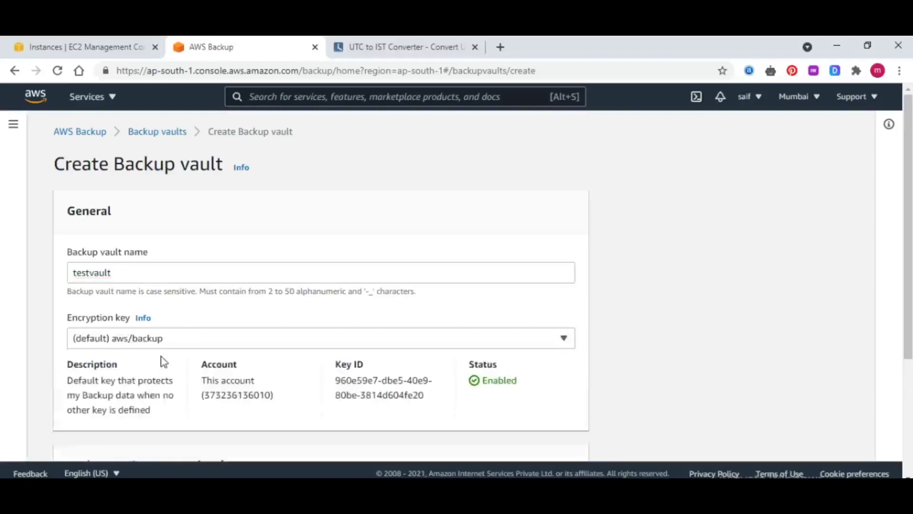
pyautogui.scroll(-3, 163, 362)
pyautogui.scroll(-2, 163, 361)
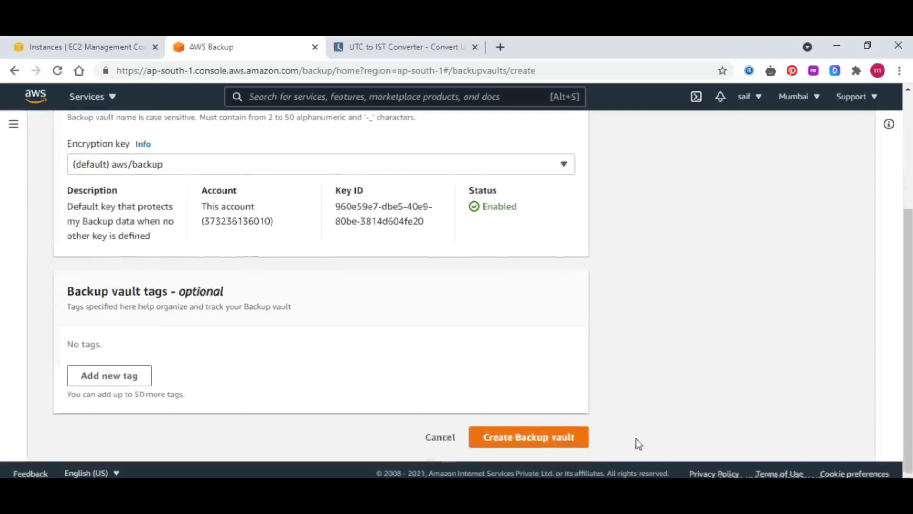
pyautogui.click(529, 436)
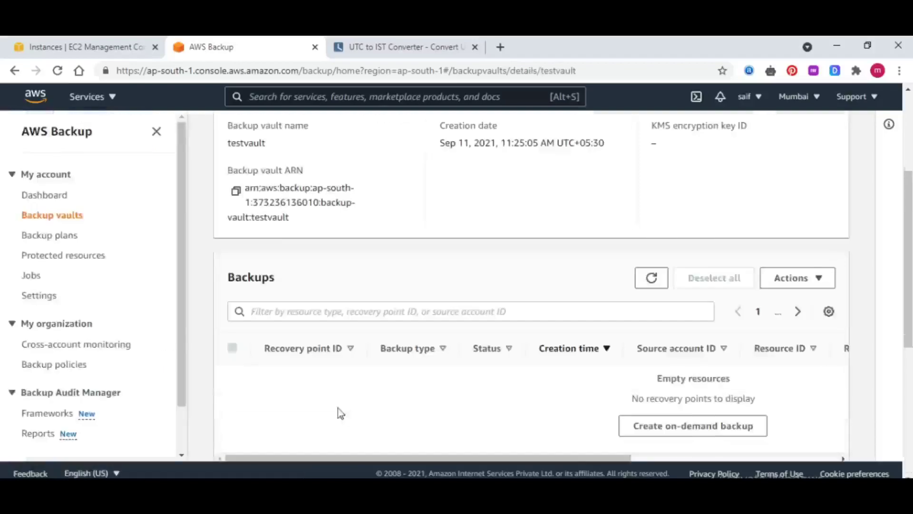
pyautogui.scroll(3, 325, 365)
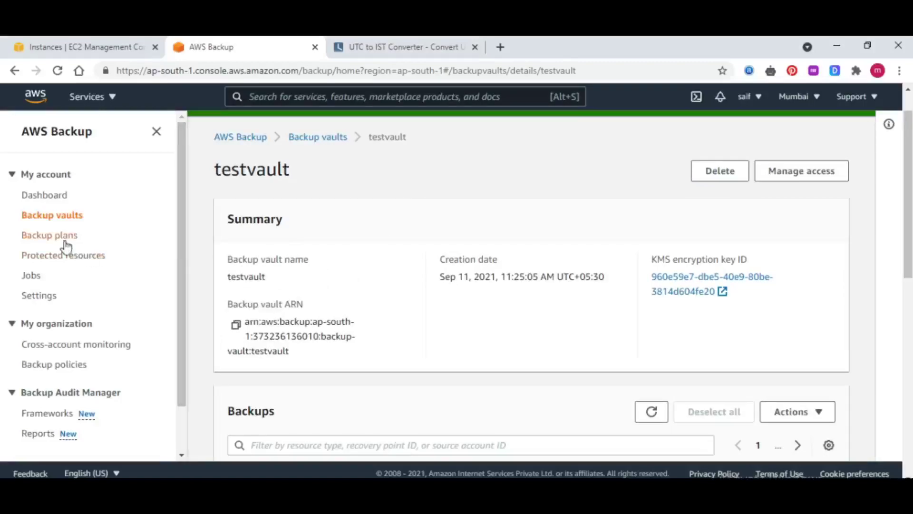
# Start a new backup plan from scratch and begin naming it 'testbackuppl'
pyautogui.click(50, 234)
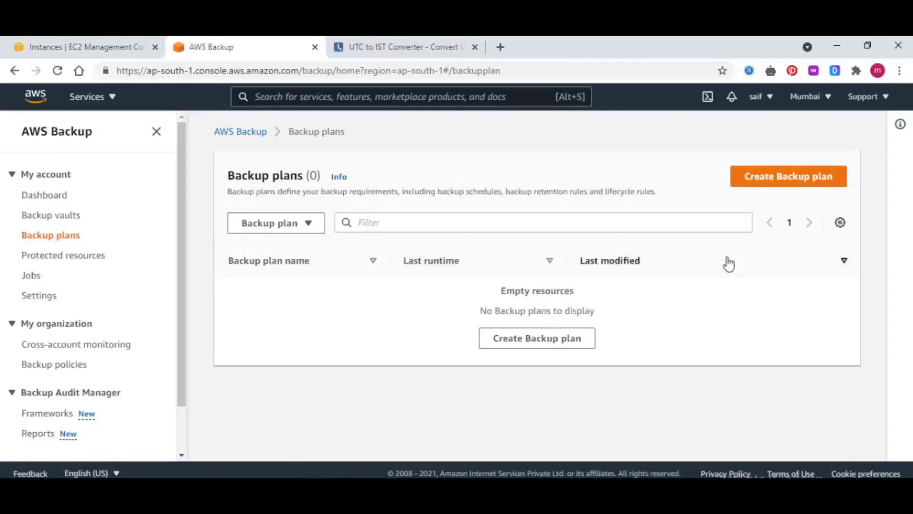
pyautogui.click(763, 175)
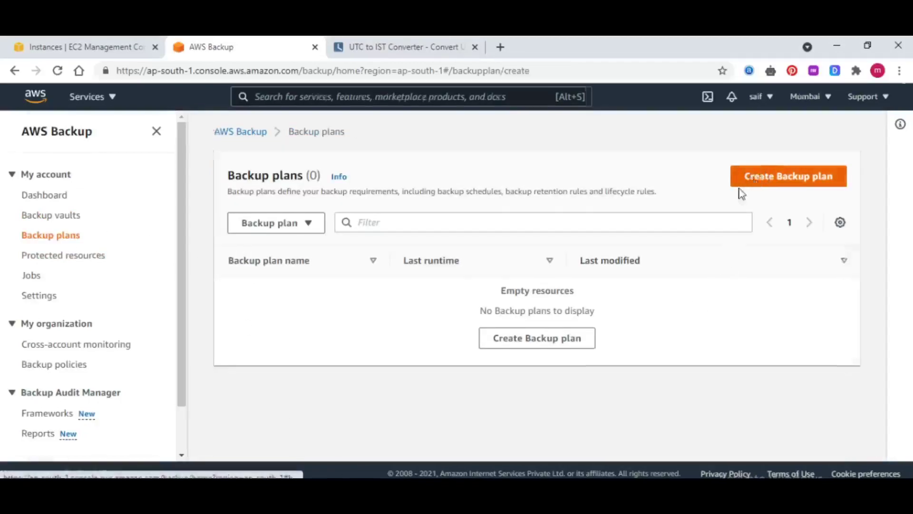
pyautogui.scroll(-1, 161, 265)
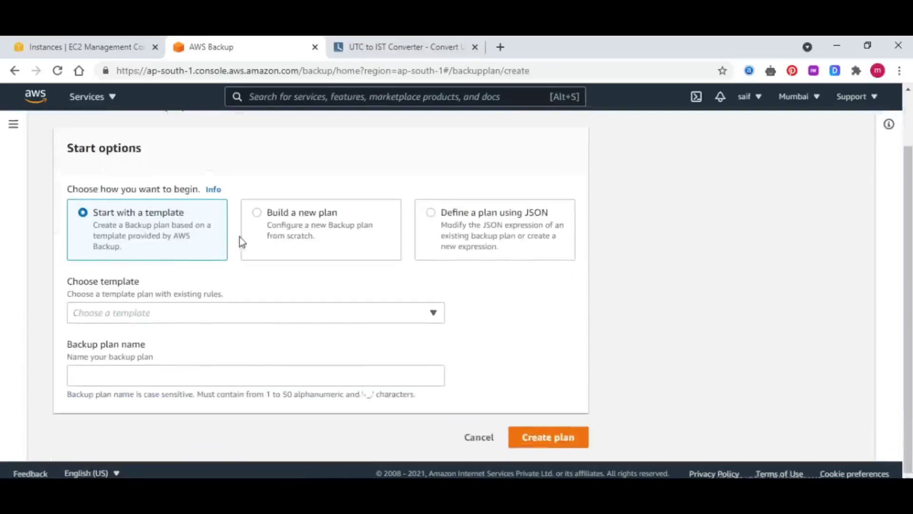
pyautogui.click(257, 214)
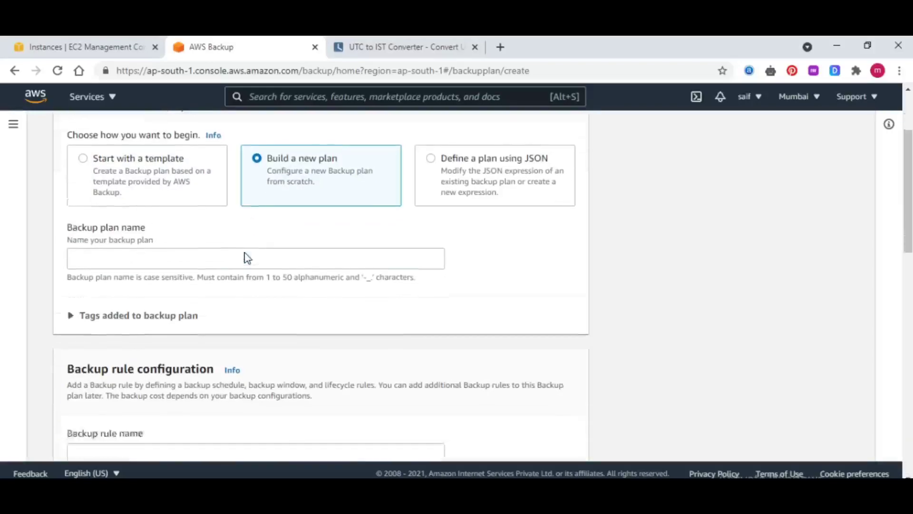
pyautogui.scroll(-1, 245, 254)
pyautogui.click(150, 246)
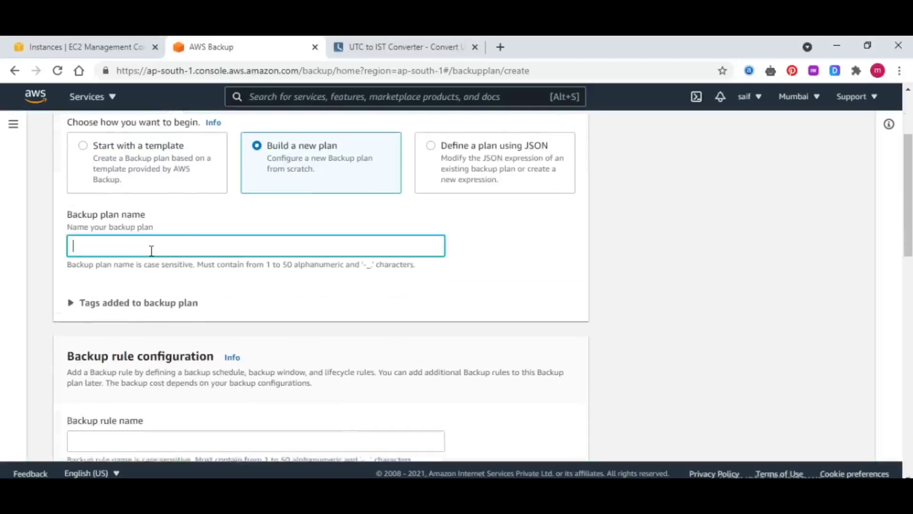
pyautogui.write('testbackuppl')
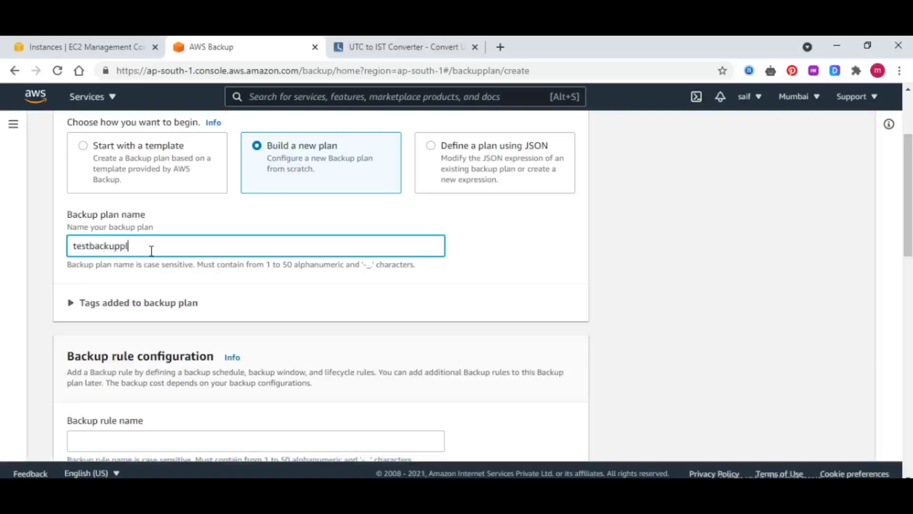
pyautogui.write('an')
pyautogui.scroll(-3, 200, 278)
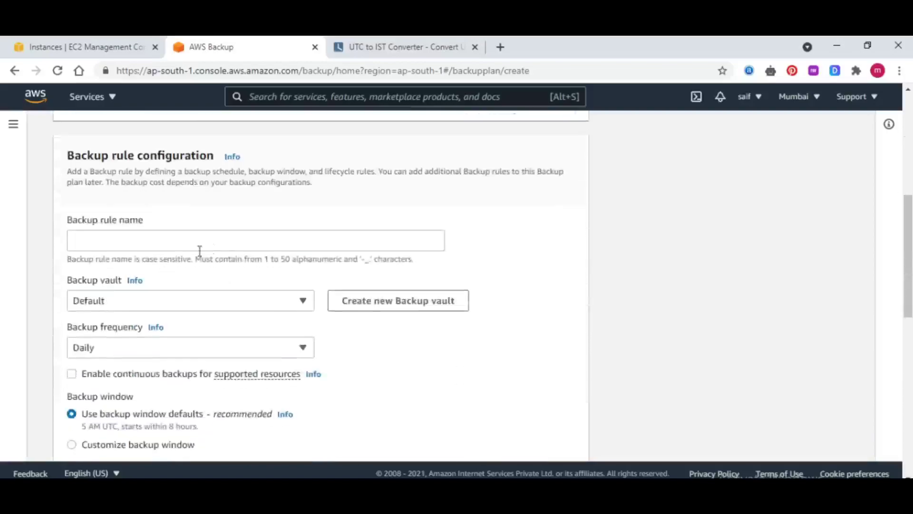
# Name the backup rule 'testrule' and store its daily backups in testvault
pyautogui.click(114, 241)
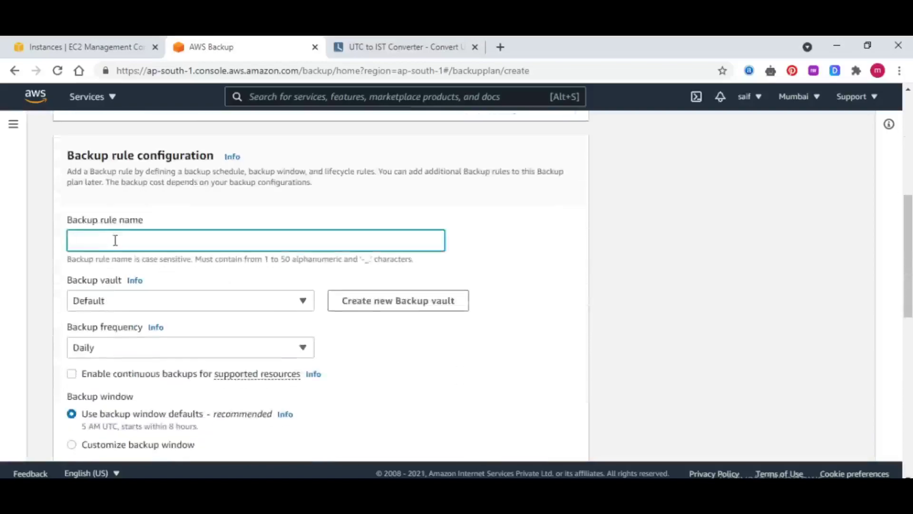
pyautogui.write('testrule')
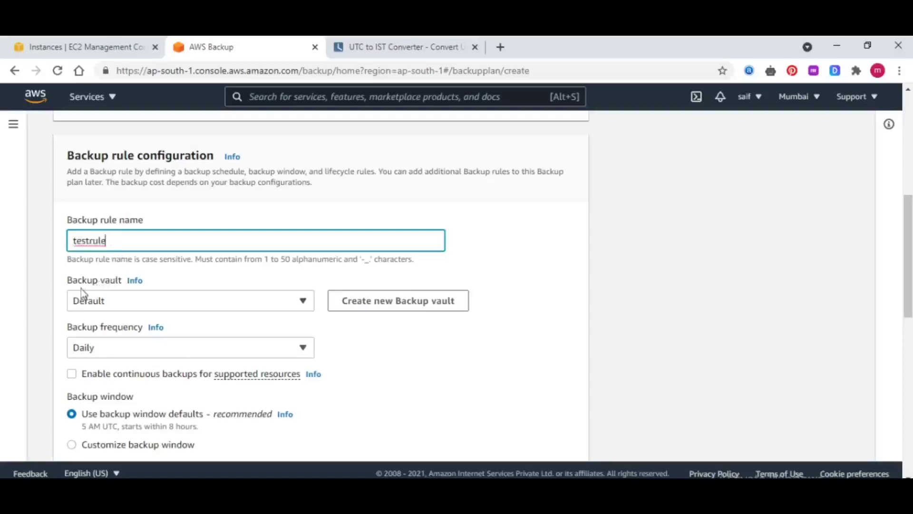
pyautogui.click(166, 300)
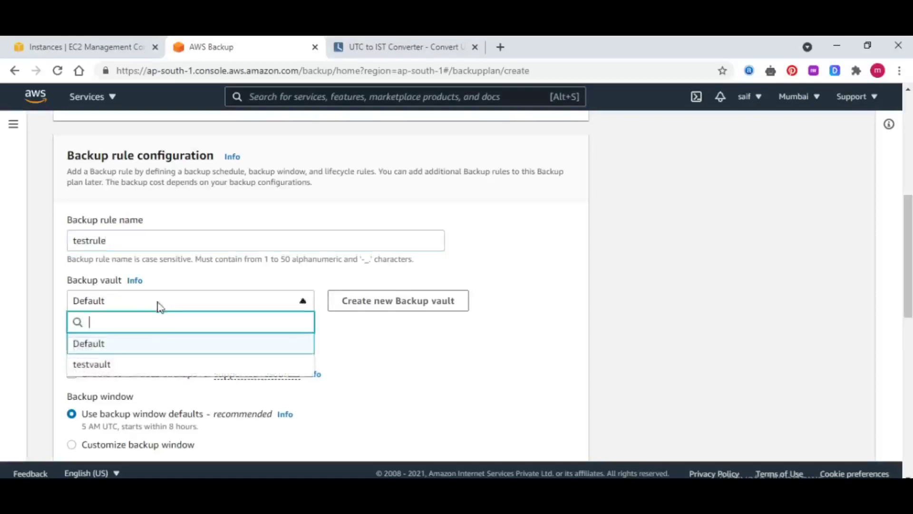
pyautogui.click(151, 371)
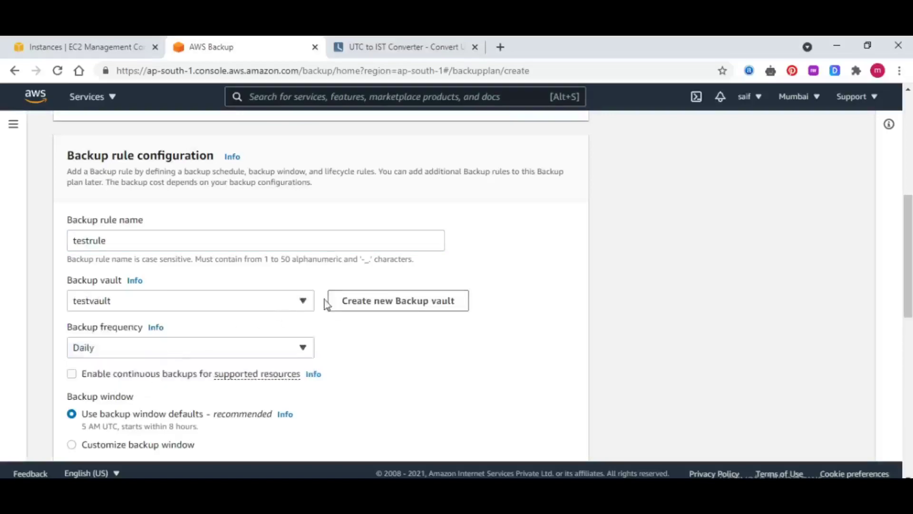
pyautogui.scroll(-1, 284, 329)
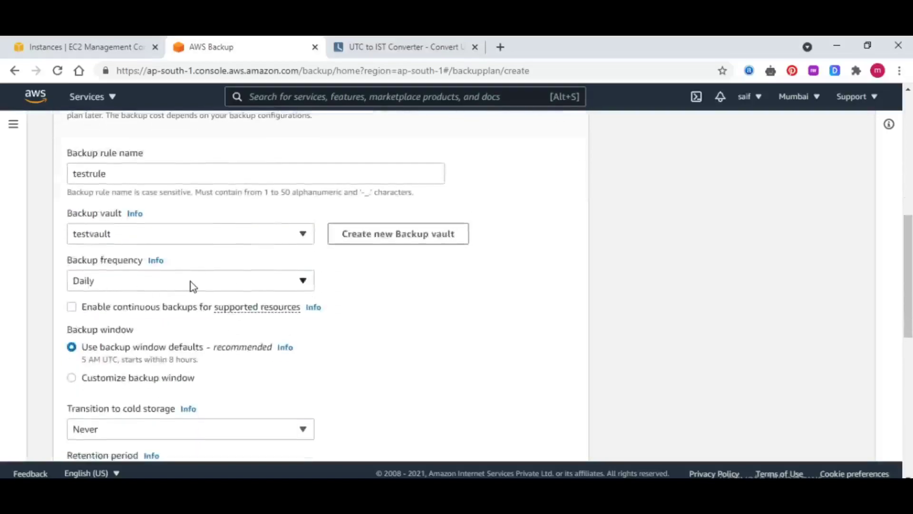
pyautogui.scroll(-1, 349, 317)
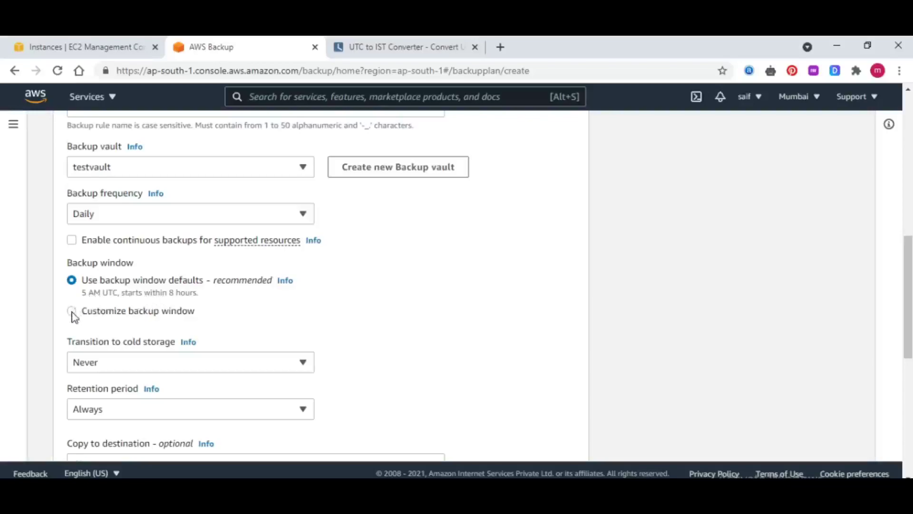
# Choose a customized backup window after checking UTC against IST in the converter
pyautogui.click(71, 312)
pyautogui.scroll(-1, 416, 290)
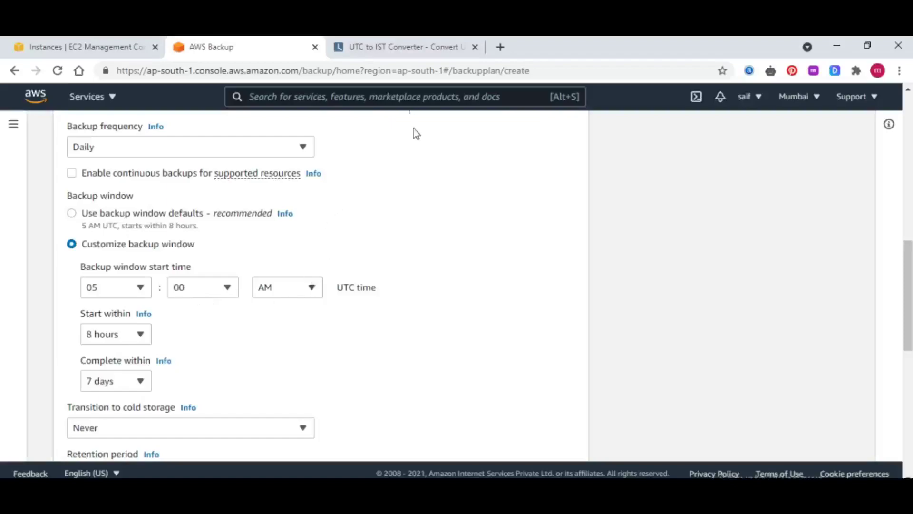
pyautogui.click(400, 47)
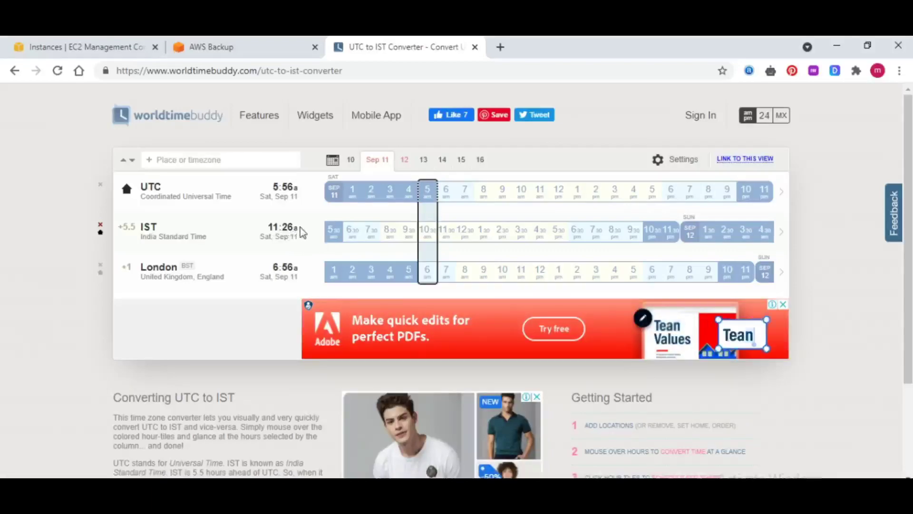
pyautogui.moveTo(284, 198)
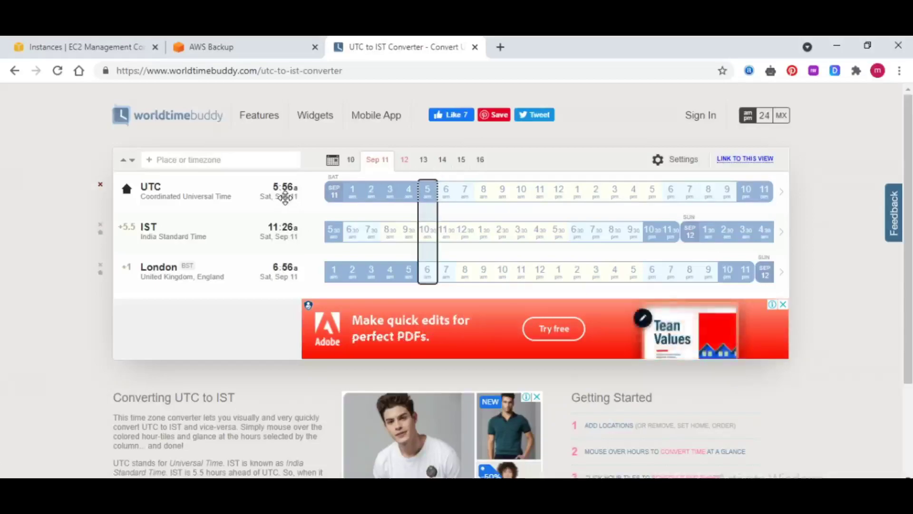
pyautogui.click(242, 46)
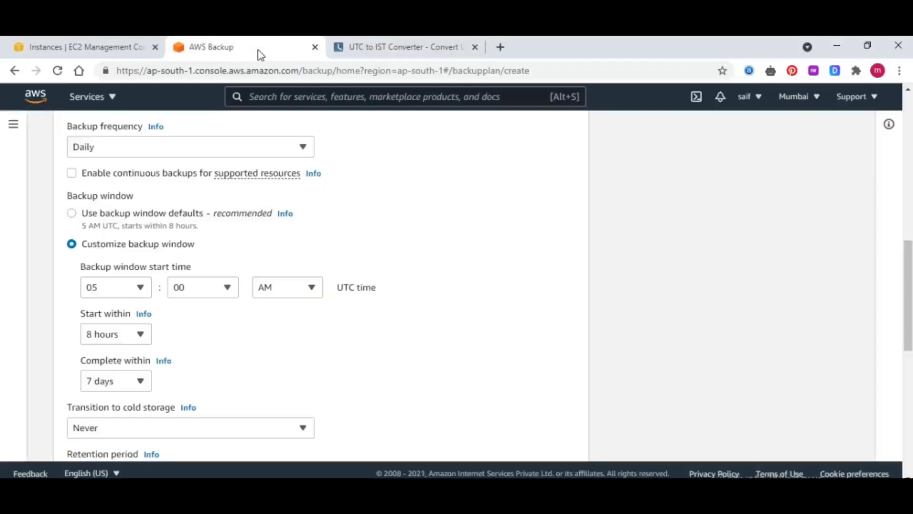
# Set the backup window to start at 05:58 UTC, within 1 hour, completing within 2 hours
pyautogui.click(229, 288)
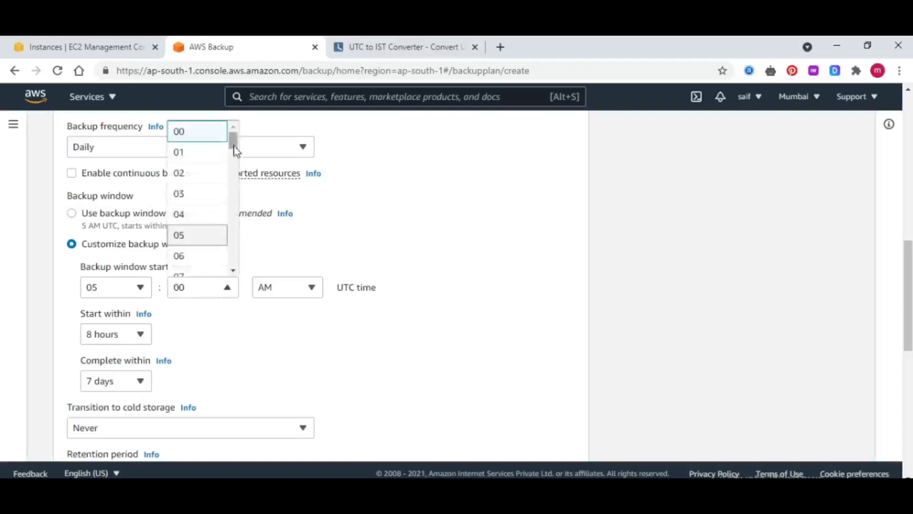
pyautogui.moveTo(233, 141); pyautogui.dragTo(233, 261)
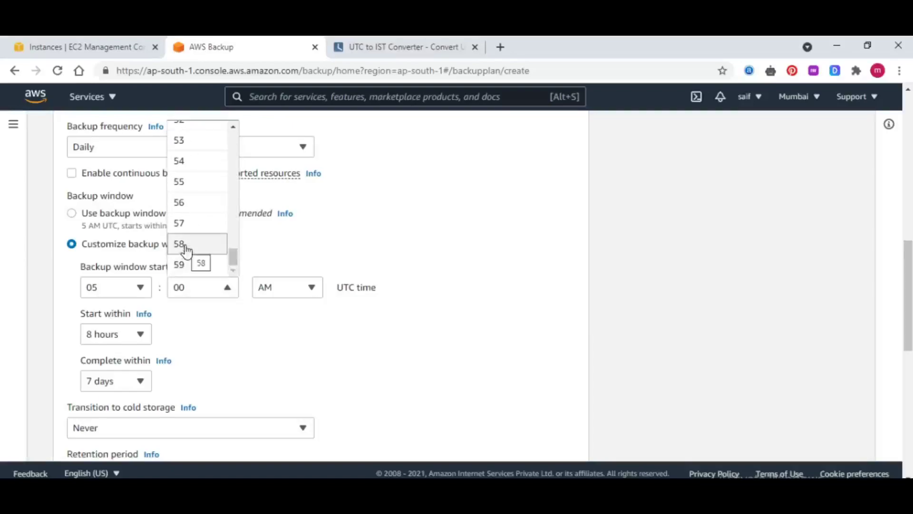
pyautogui.click(184, 245)
pyautogui.click(138, 335)
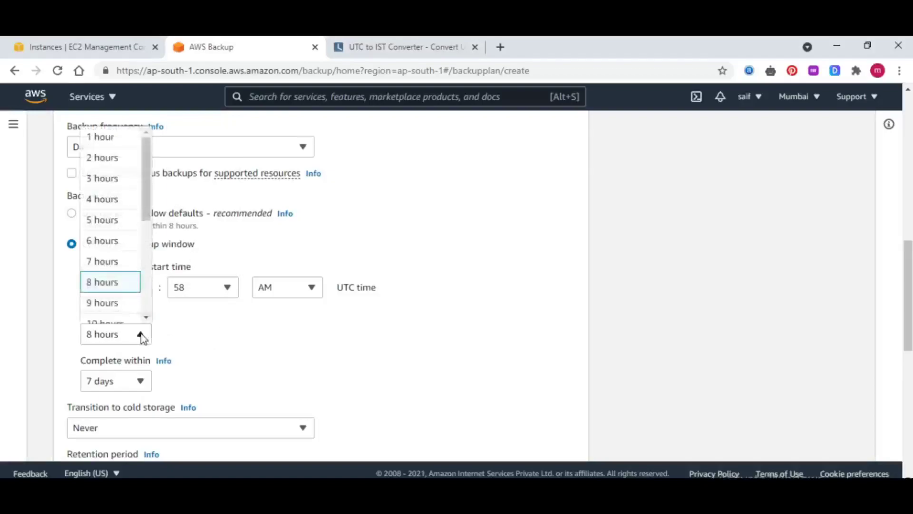
pyautogui.click(111, 139)
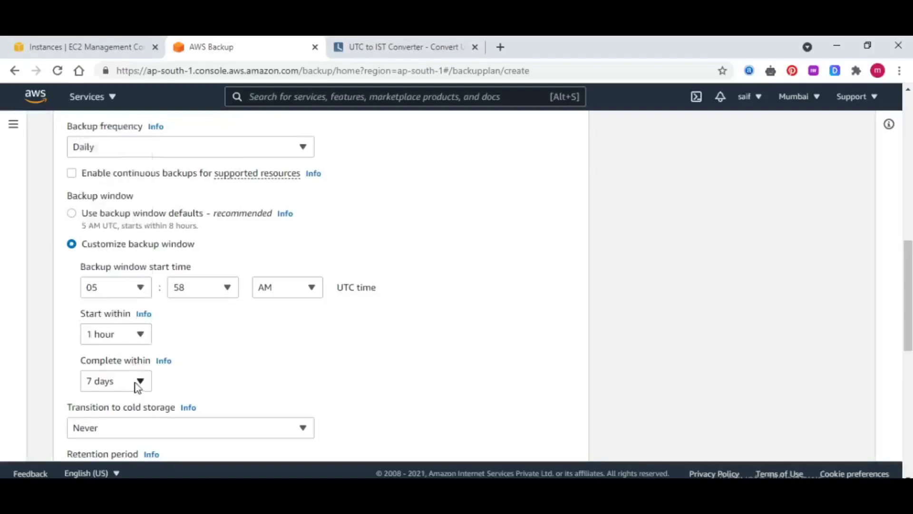
pyautogui.click(140, 380)
pyautogui.click(111, 125)
pyautogui.scroll(-2, 361, 361)
pyautogui.scroll(-2, 366, 319)
pyautogui.scroll(-2, 366, 316)
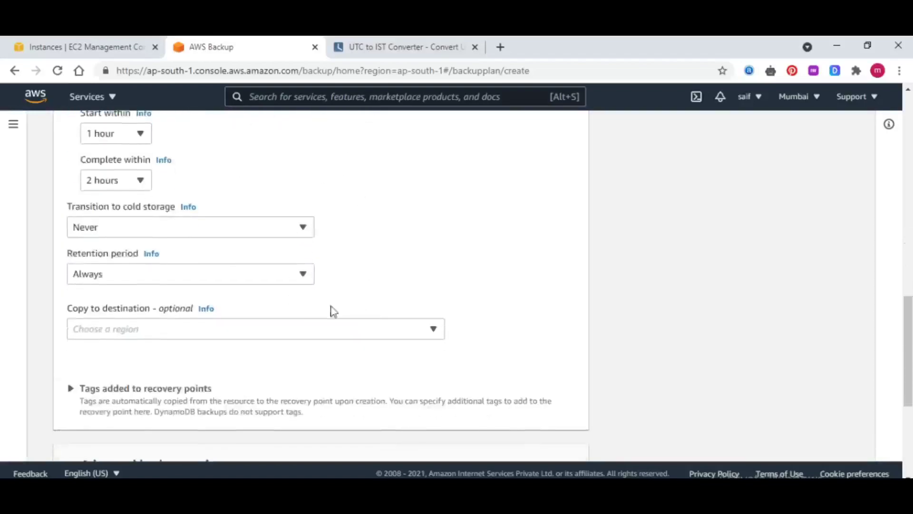
# Set the retention period unit to weeks and create the backup plan
pyautogui.click(297, 278)
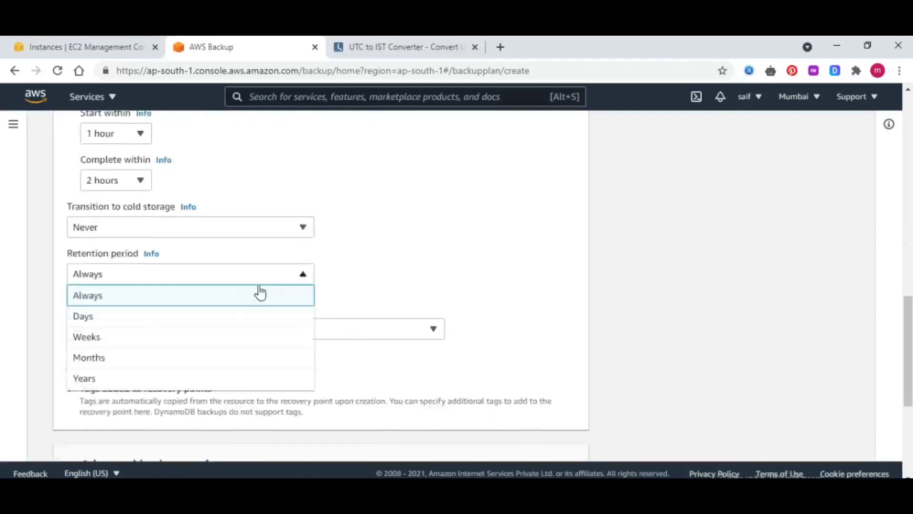
pyautogui.click(87, 337)
pyautogui.scroll(-4, 296, 299)
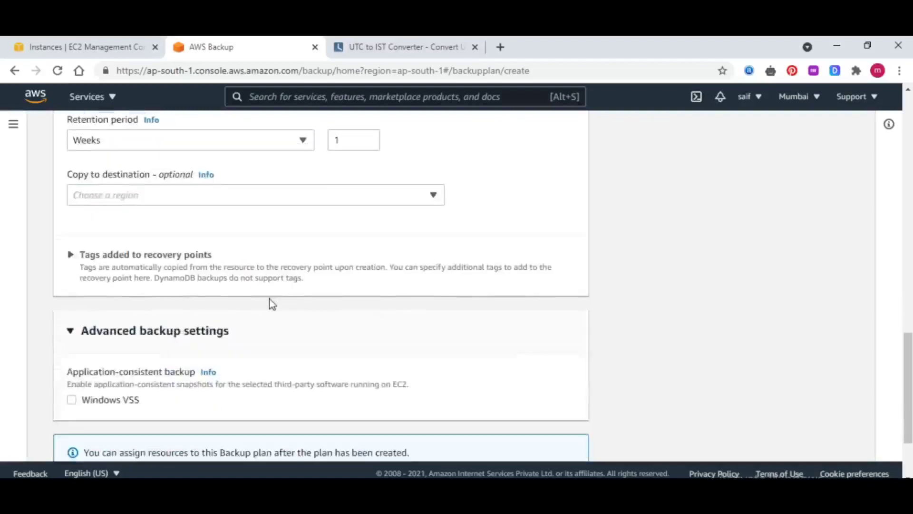
pyautogui.scroll(-3, 269, 299)
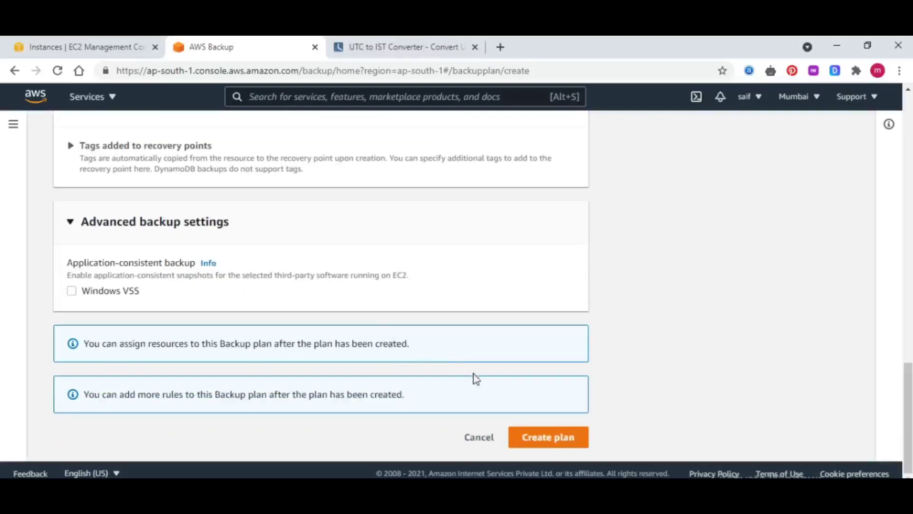
pyautogui.click(548, 437)
pyautogui.scroll(-1, 386, 308)
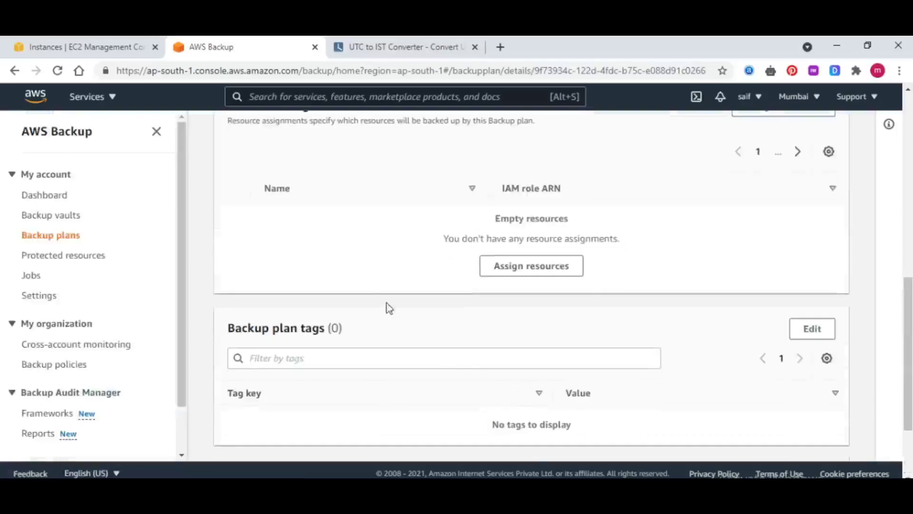
pyautogui.scroll(-1, 349, 274)
pyautogui.scroll(2, 430, 286)
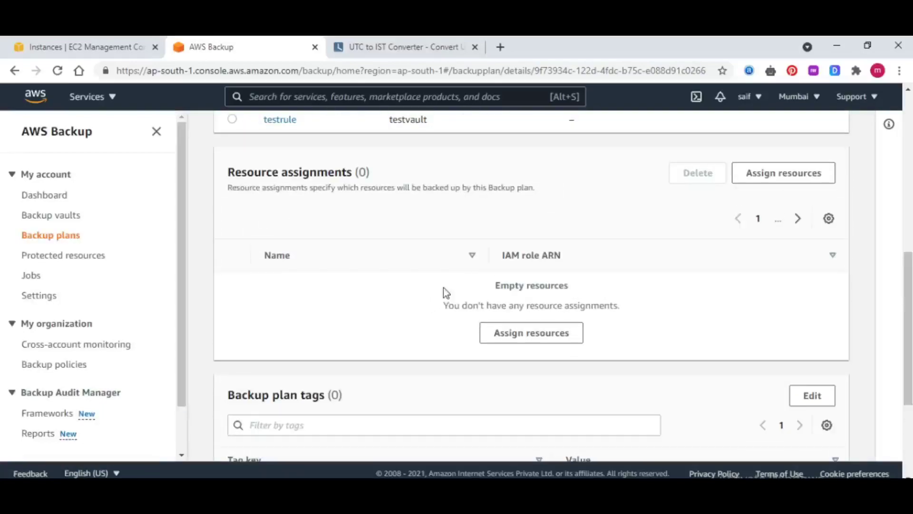
pyautogui.scroll(2, 429, 271)
pyautogui.scroll(-2, 371, 264)
# Name the resource assignment 'testre' and add the Ansible control server EC2 instance by resource ID
pyautogui.click(531, 333)
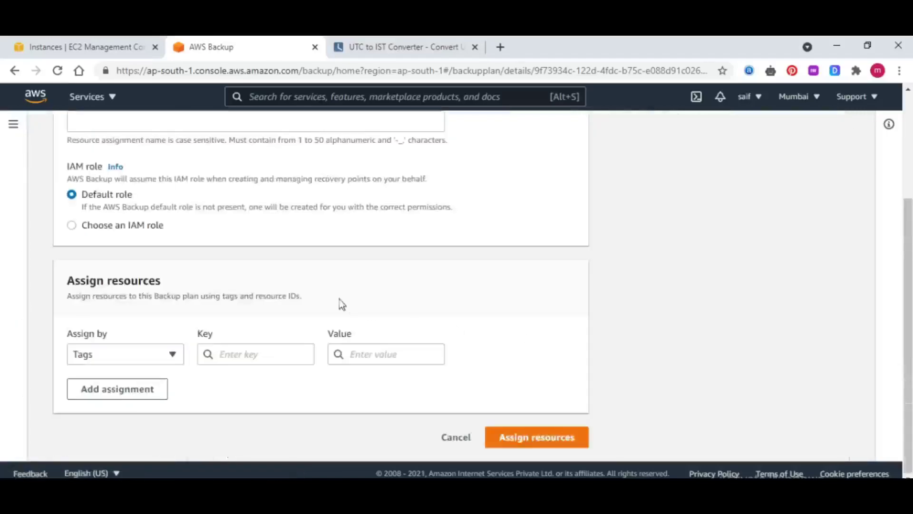
pyautogui.scroll(3, 226, 261)
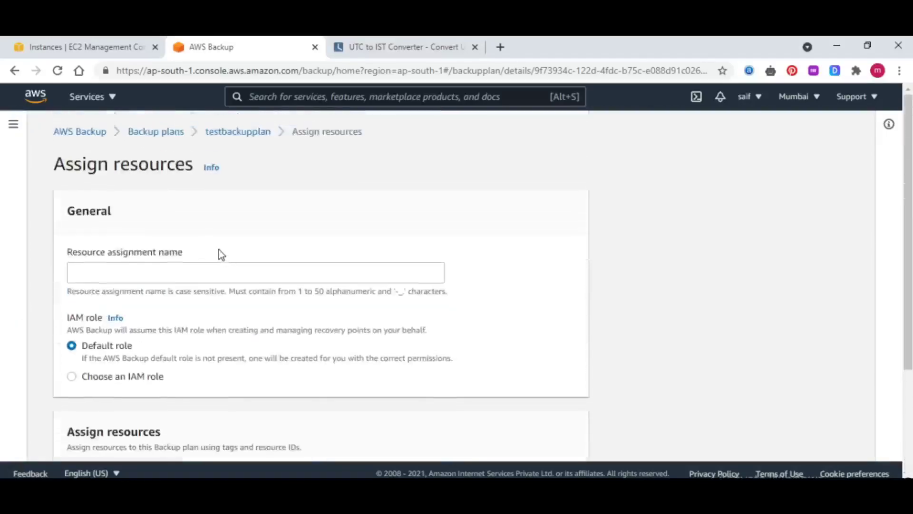
pyautogui.click(176, 268)
pyautogui.write('test')
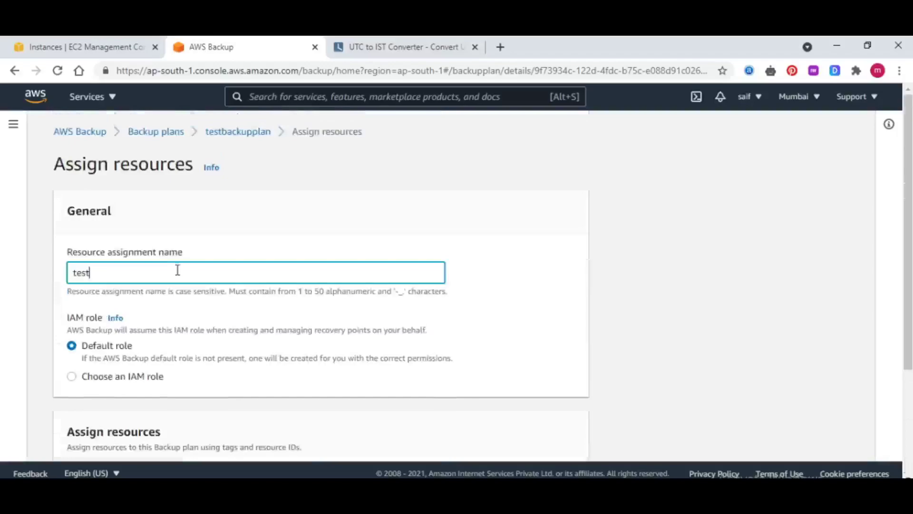
pyautogui.write('re')
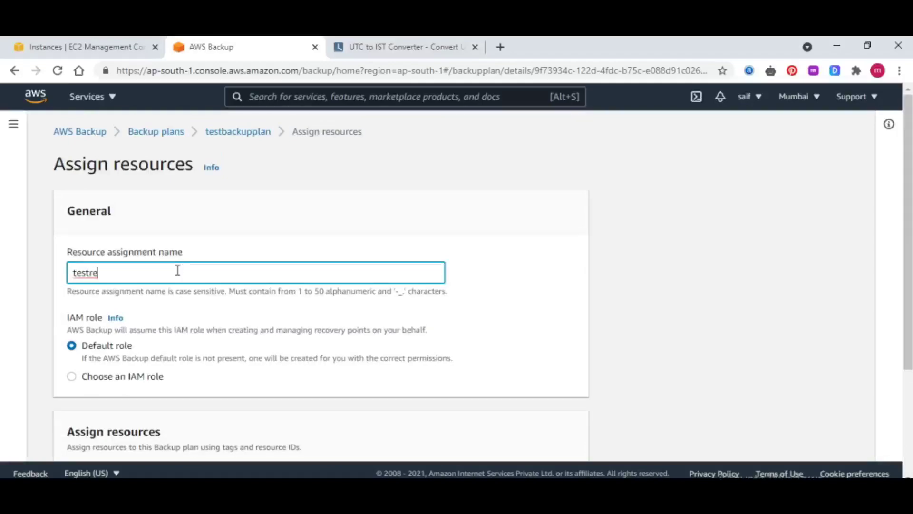
pyautogui.scroll(-2, 177, 269)
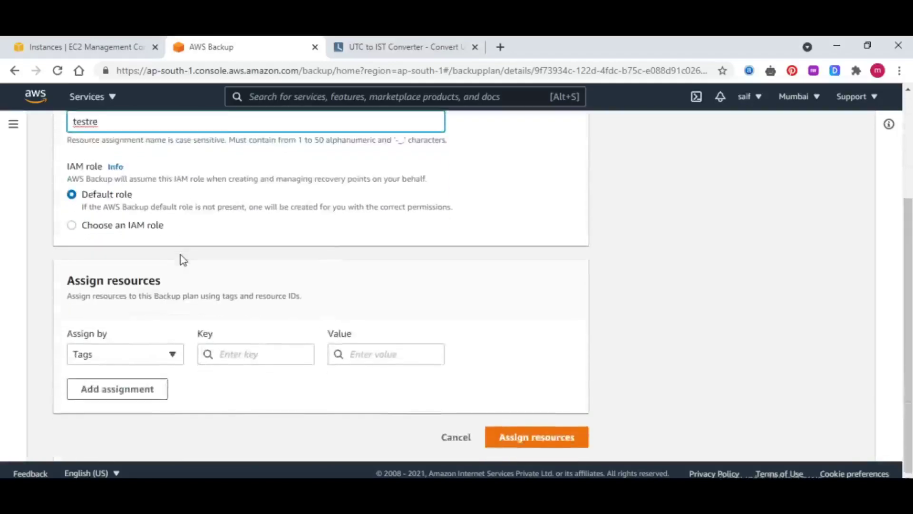
pyautogui.click(175, 354)
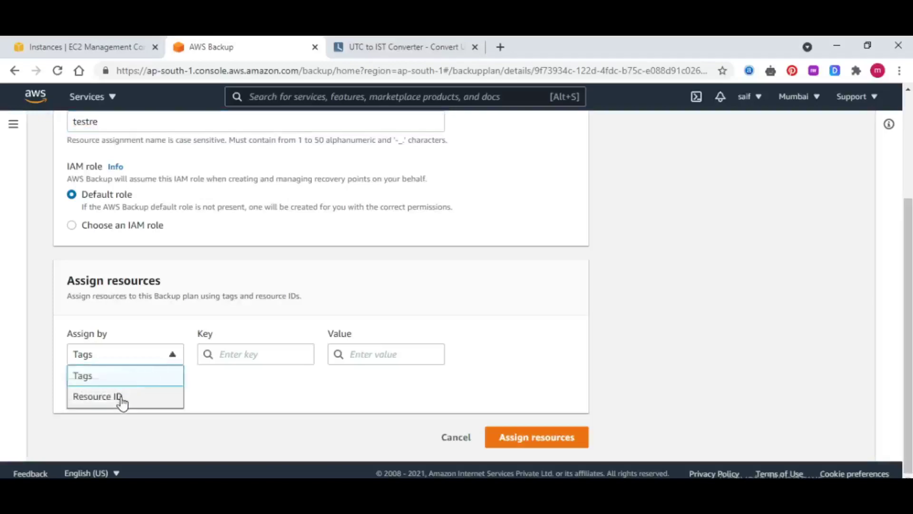
pyautogui.click(98, 397)
pyautogui.click(242, 354)
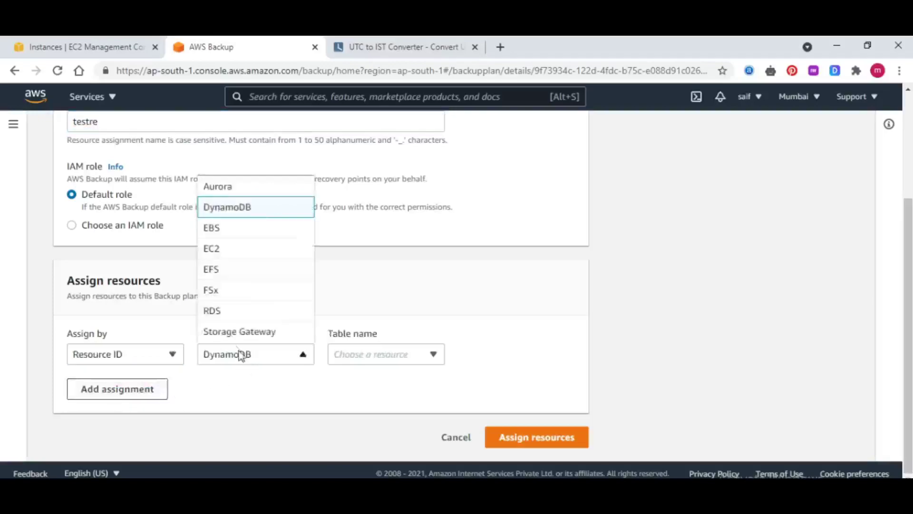
pyautogui.click(211, 249)
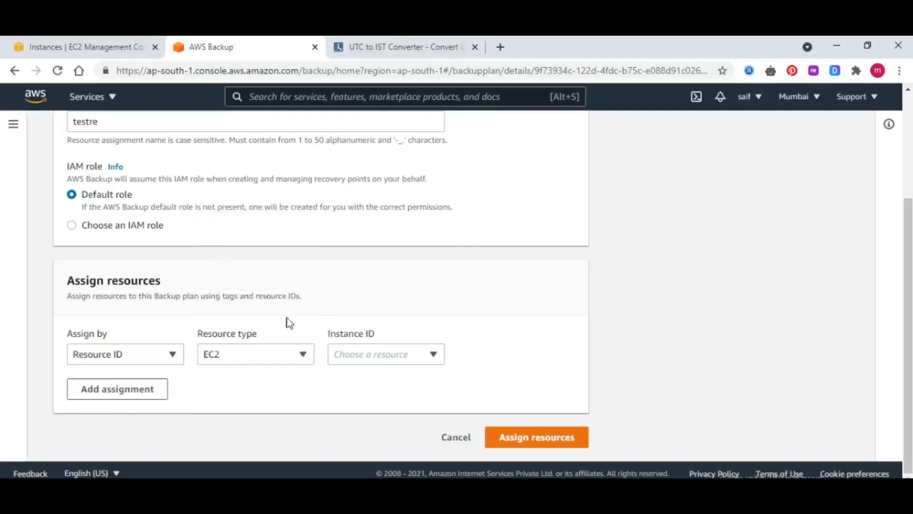
pyautogui.click(369, 354)
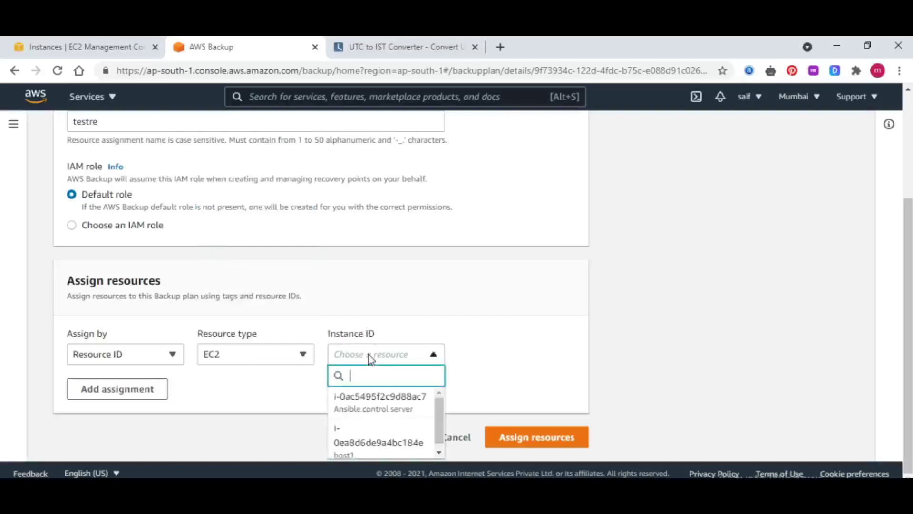
pyautogui.click(369, 400)
# Add host1 as a second EC2 instance by resource ID and assign both resources
pyautogui.click(117, 388)
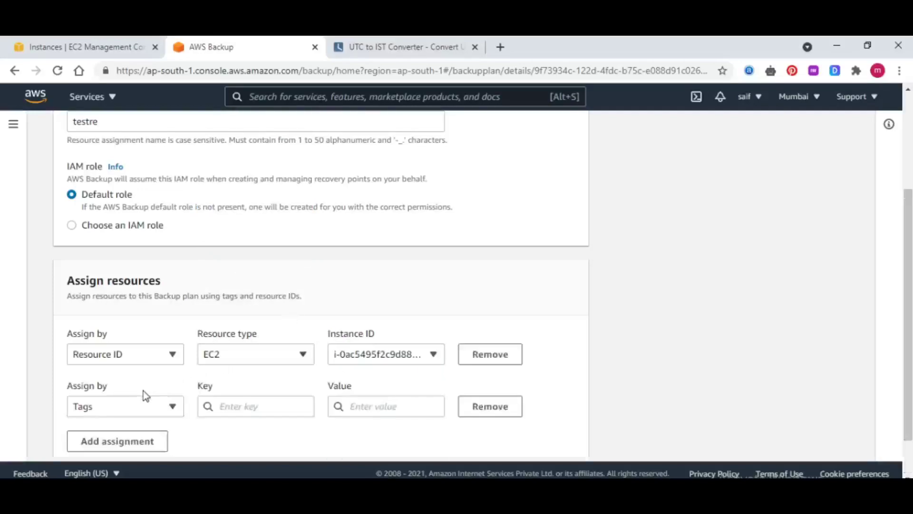
pyautogui.click(143, 407)
pyautogui.click(114, 382)
pyautogui.click(239, 404)
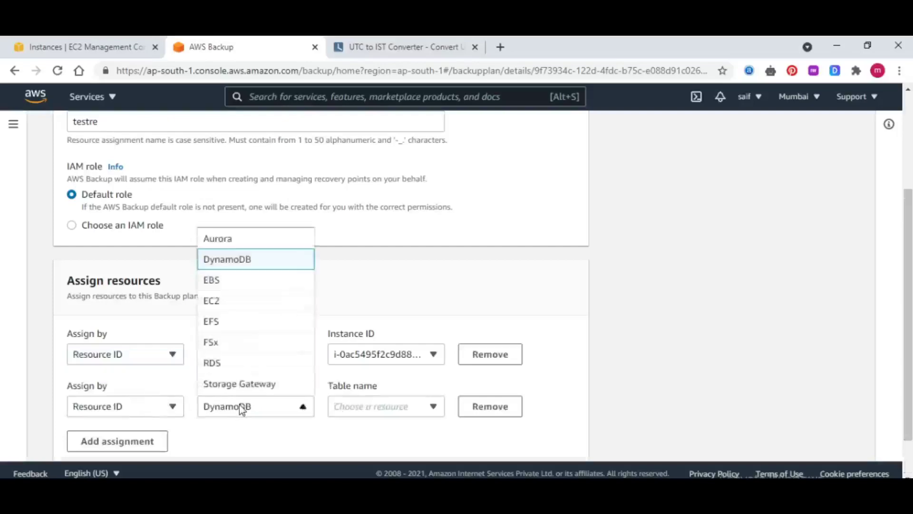
pyautogui.click(228, 300)
pyautogui.click(415, 408)
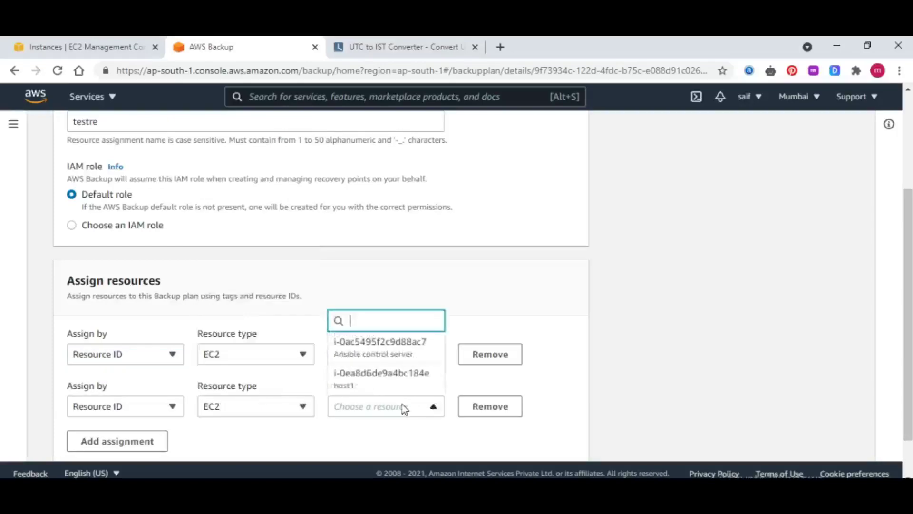
pyautogui.click(383, 378)
pyautogui.scroll(-2, 379, 378)
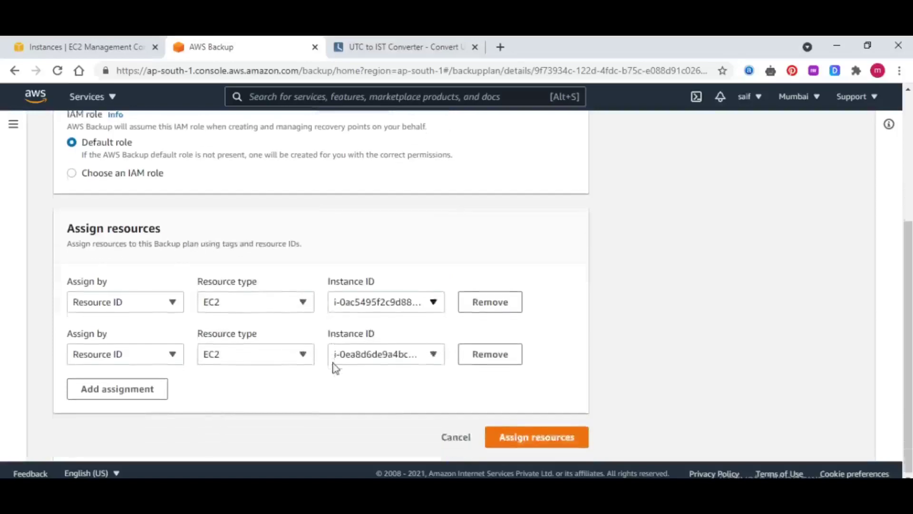
pyautogui.click(515, 438)
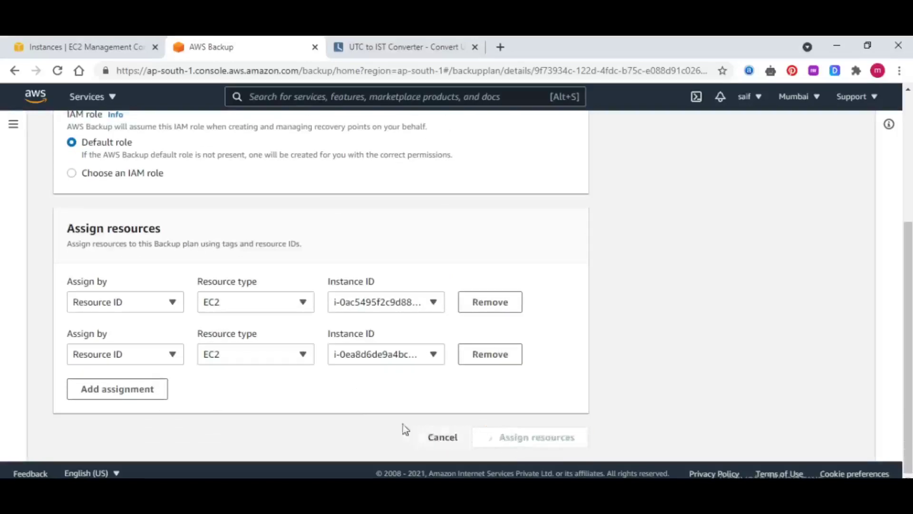
pyautogui.scroll(-5, 394, 346)
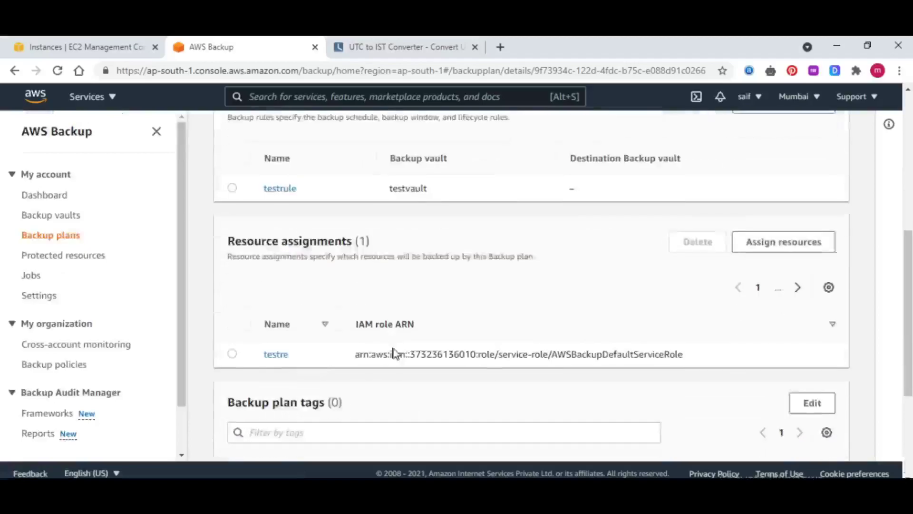
pyautogui.scroll(-4, 392, 347)
pyautogui.scroll(-1, 393, 349)
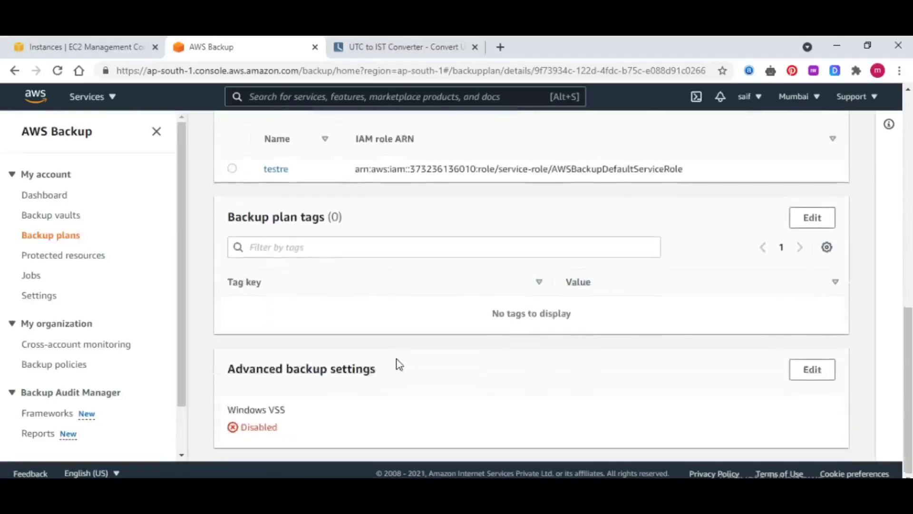
pyautogui.scroll(3, 393, 350)
pyautogui.scroll(3, 398, 363)
pyautogui.scroll(3, 398, 360)
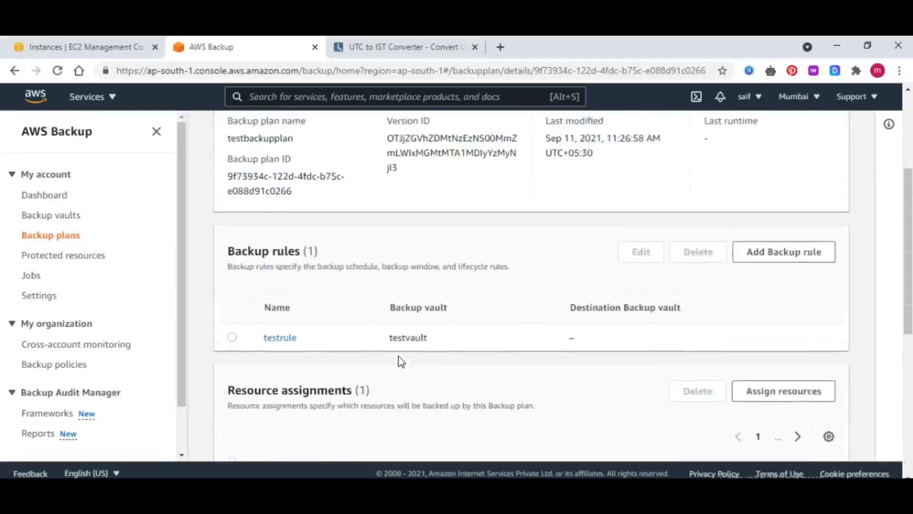
pyautogui.scroll(2, 402, 354)
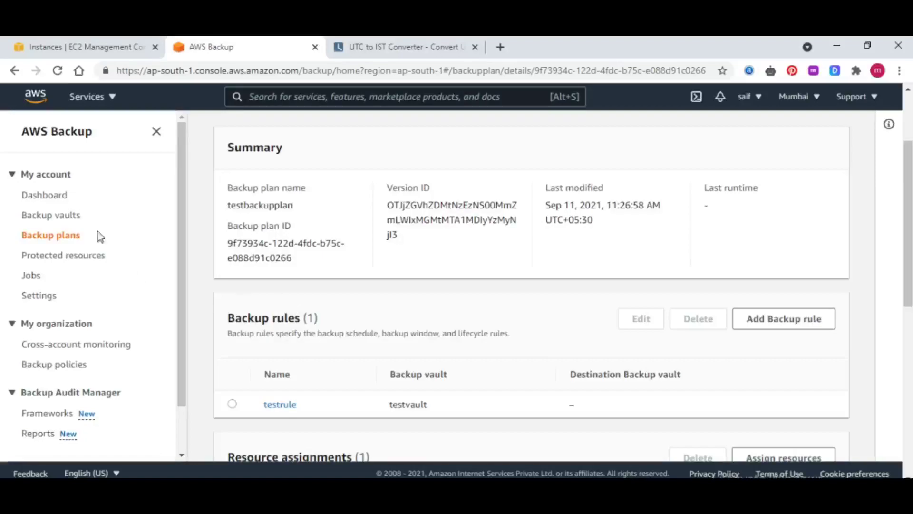
# View the backup jobs list showing two EC2 jobs in Created status
pyautogui.click(50, 215)
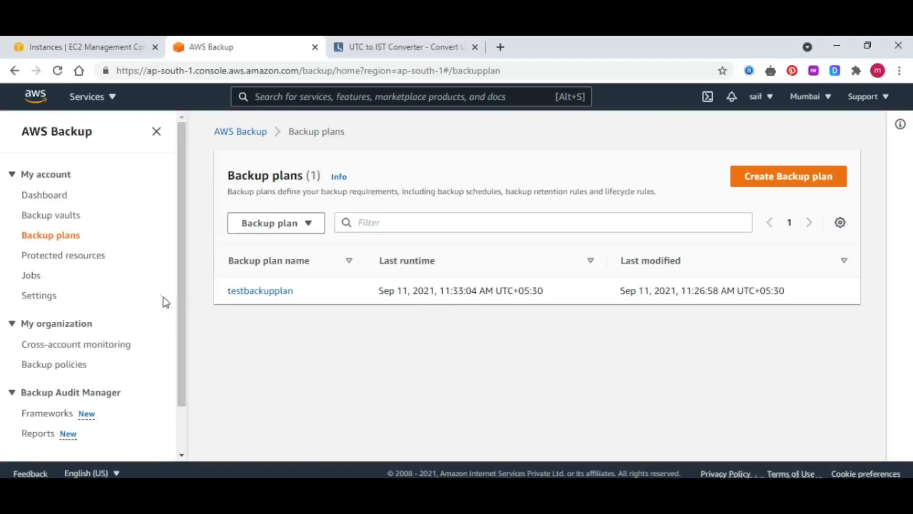
pyautogui.click(33, 275)
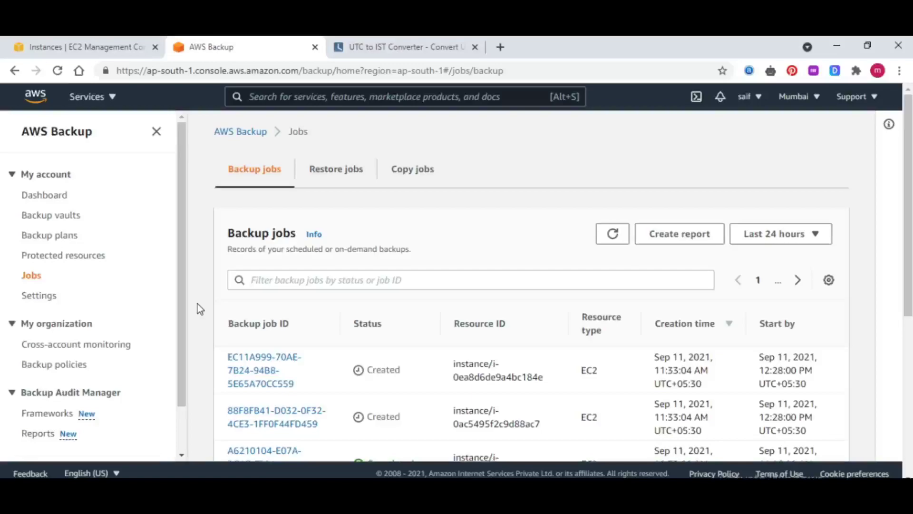
pyautogui.scroll(-2, 196, 305)
pyautogui.scroll(2, 196, 306)
# Show the Backup vaults list, where testvault still has 0 recovery points
pyautogui.click(51, 215)
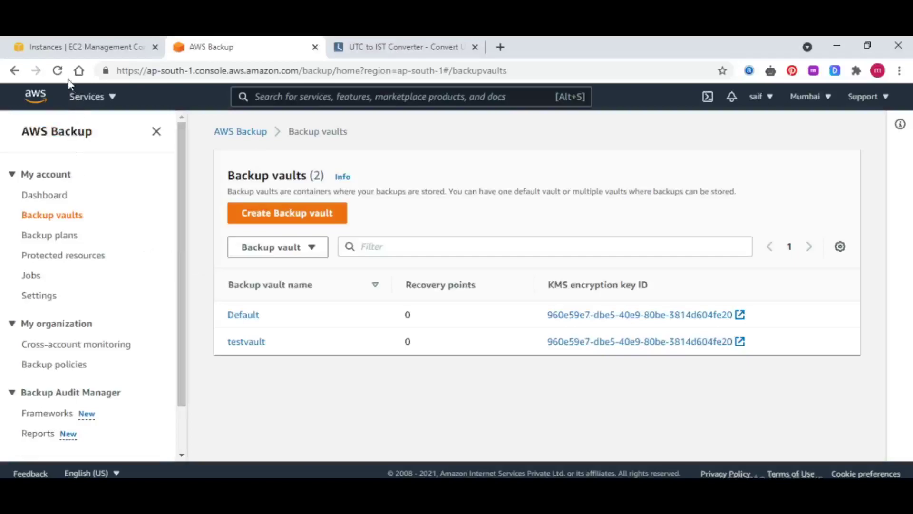
# Refresh the vaults, open testvault, and select its two completed EC2 image recovery points
pyautogui.click(58, 71)
pyautogui.click(246, 342)
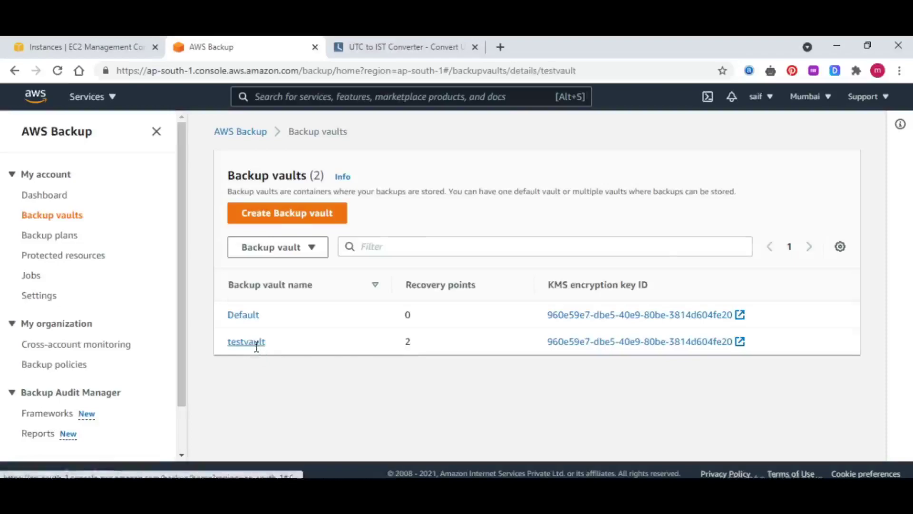
pyautogui.scroll(-2, 364, 313)
pyautogui.scroll(-3, 363, 314)
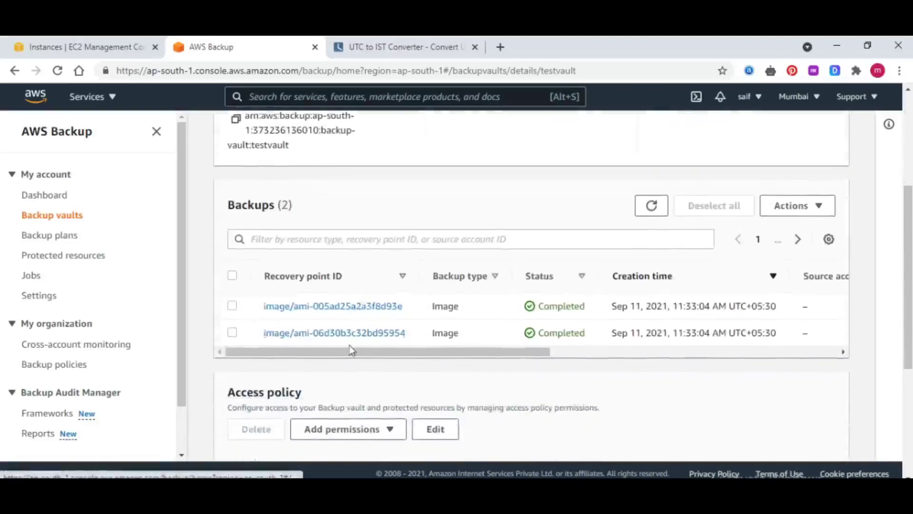
pyautogui.click(232, 306)
pyautogui.click(232, 334)
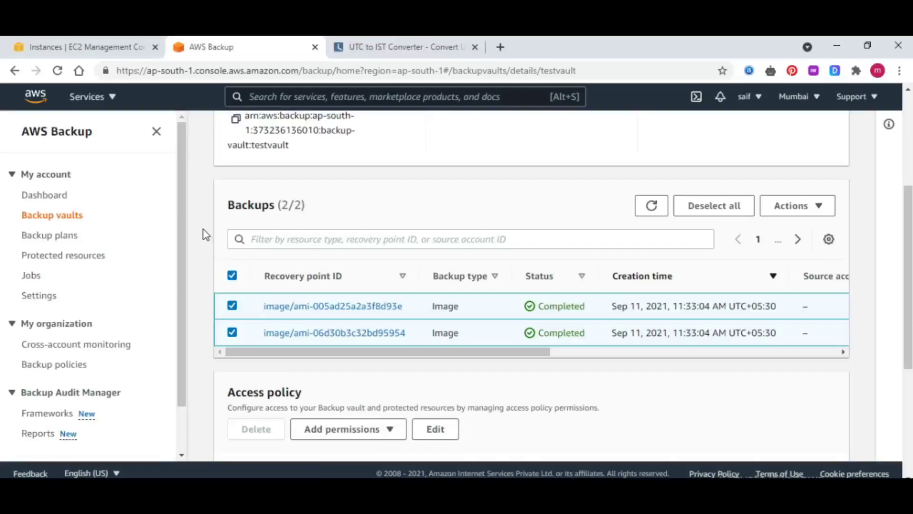
# Verify both newest EC2 backup jobs completed, then view testvault's 2 recovery points
pyautogui.click(31, 275)
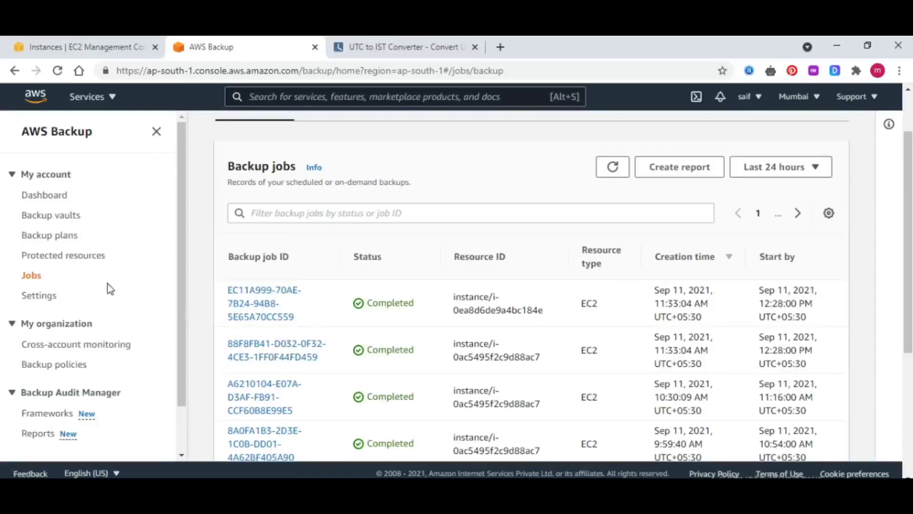
pyautogui.click(51, 234)
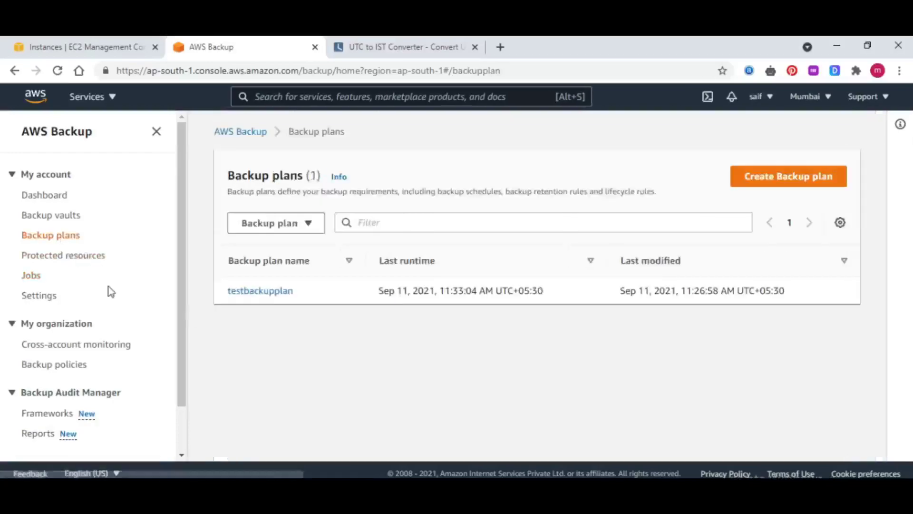
pyautogui.click(51, 215)
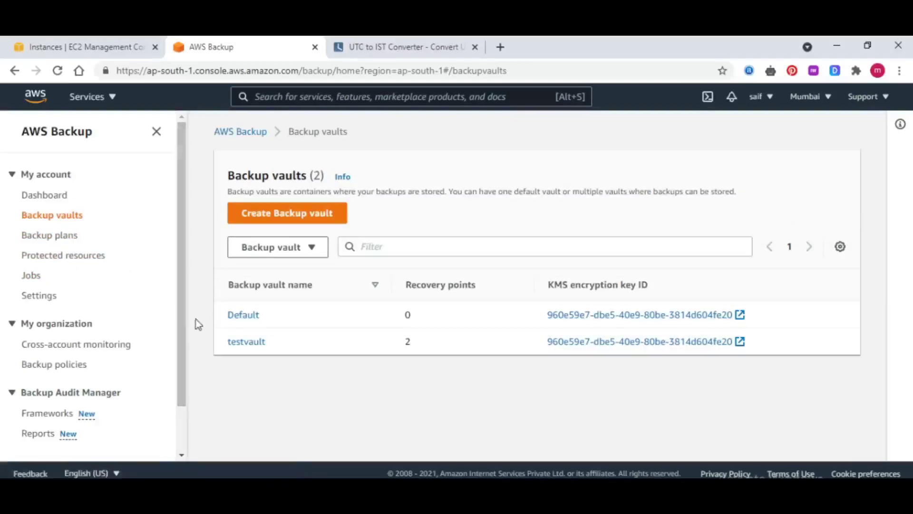
pyautogui.click(78, 48)
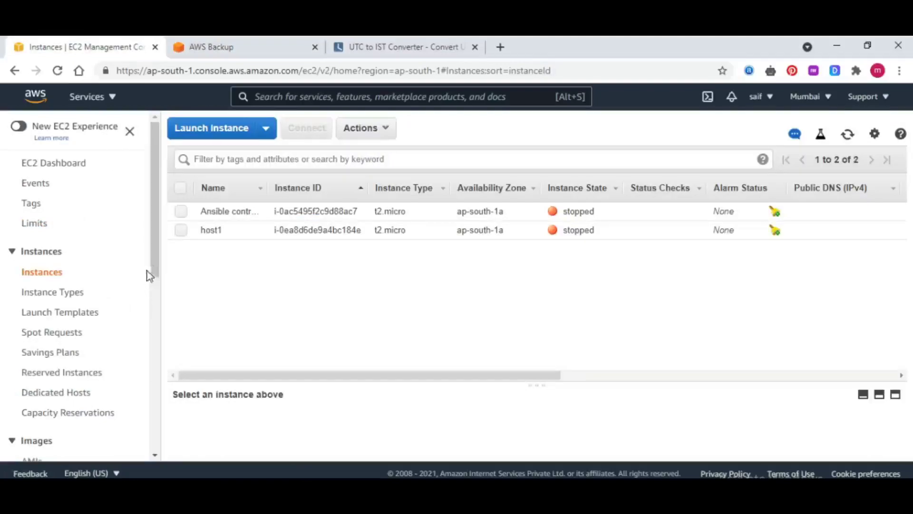
pyautogui.scroll(-3, 154, 265)
pyautogui.click(32, 368)
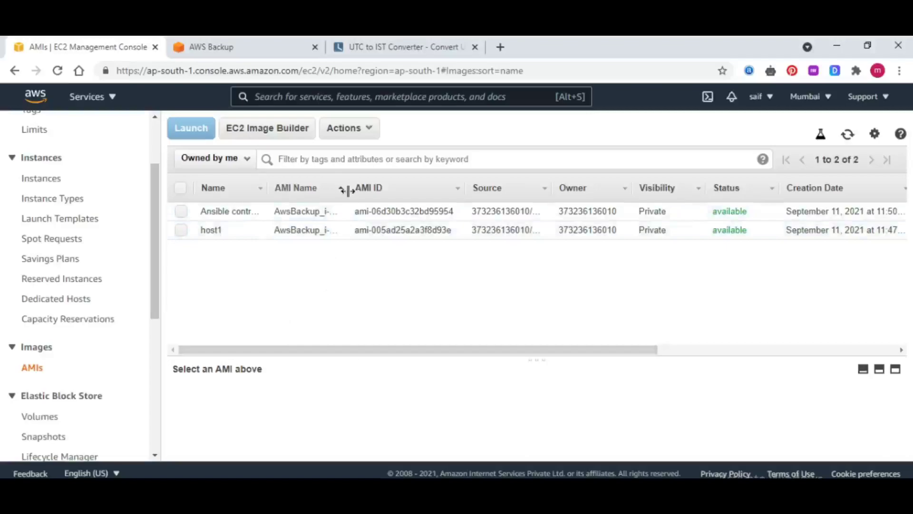
pyautogui.moveTo(348, 187); pyautogui.dragTo(416, 189)
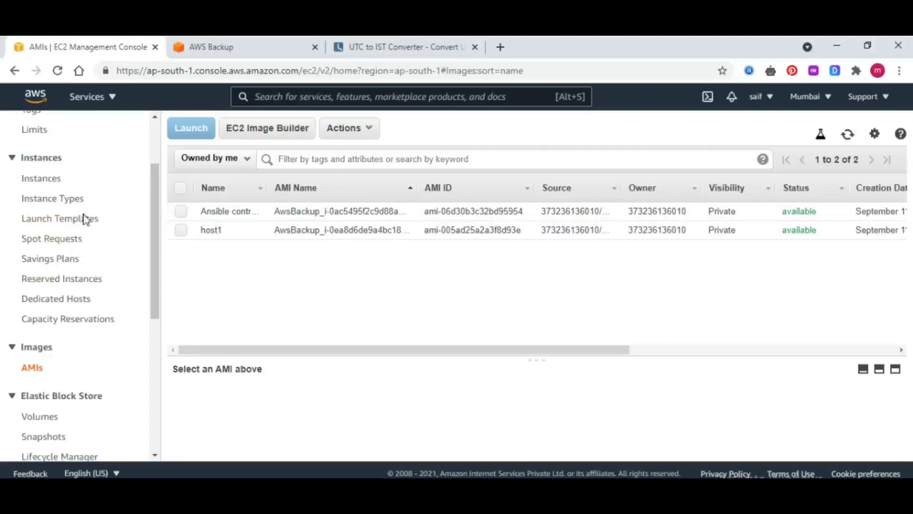
pyautogui.scroll(2, 108, 232)
pyautogui.scroll(2, 108, 232)
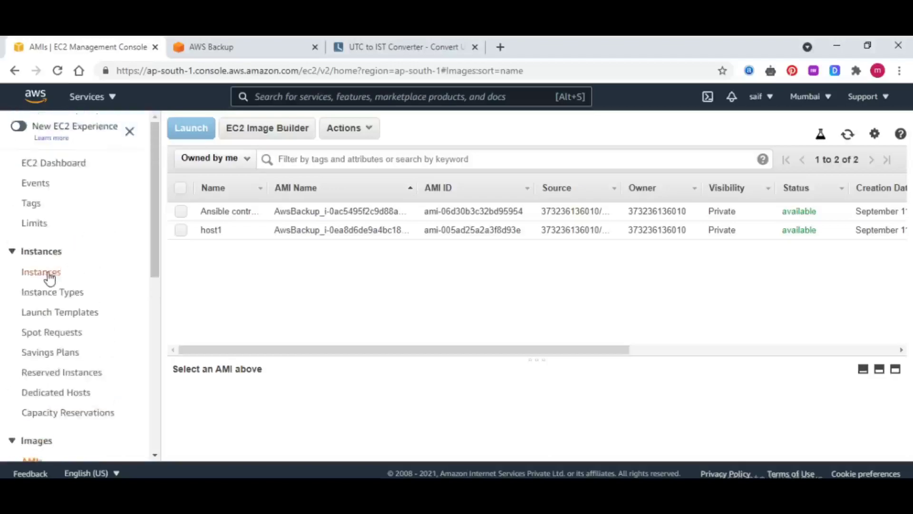
pyautogui.click(222, 47)
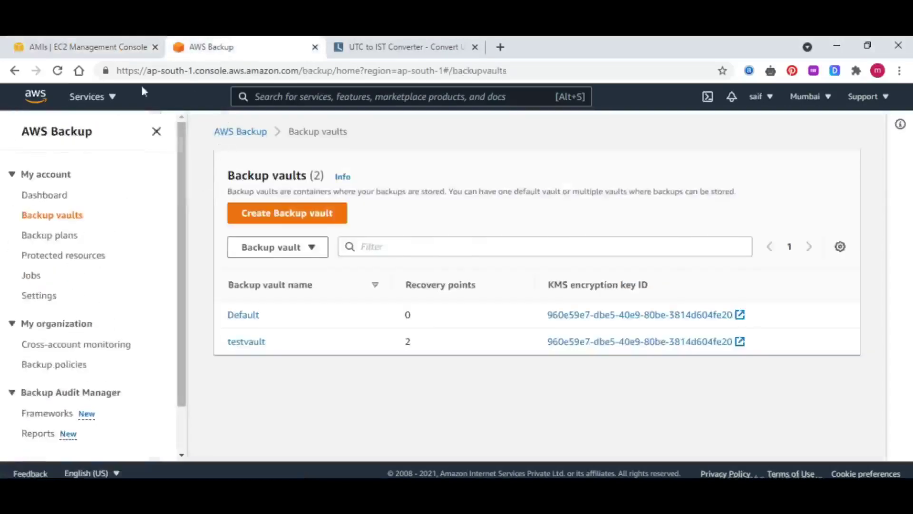
pyautogui.click(88, 46)
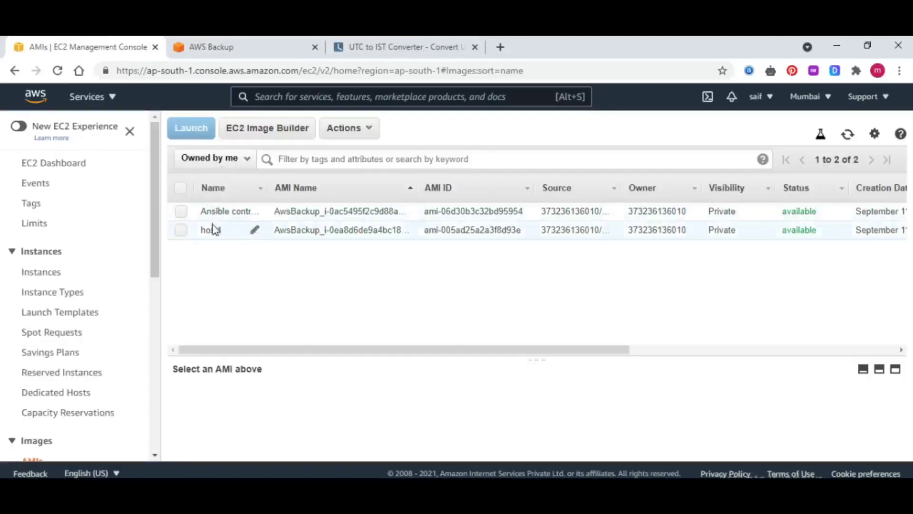
pyautogui.click(228, 46)
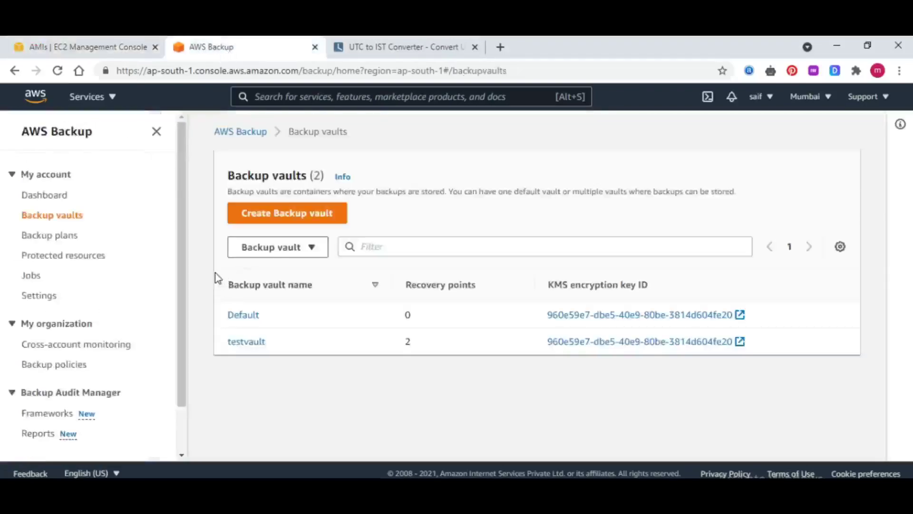